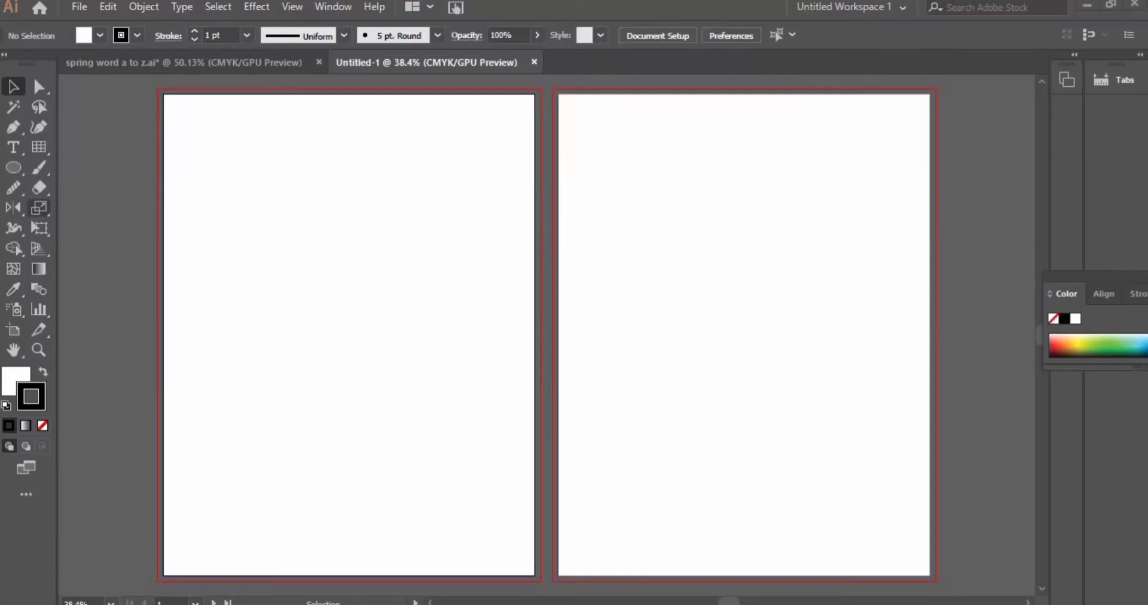
Add the title text "Shadow Match" at the top of the first artboard, enlarged to about 38 pt
{"action": "left_click", "coordinate": [13, 147]}
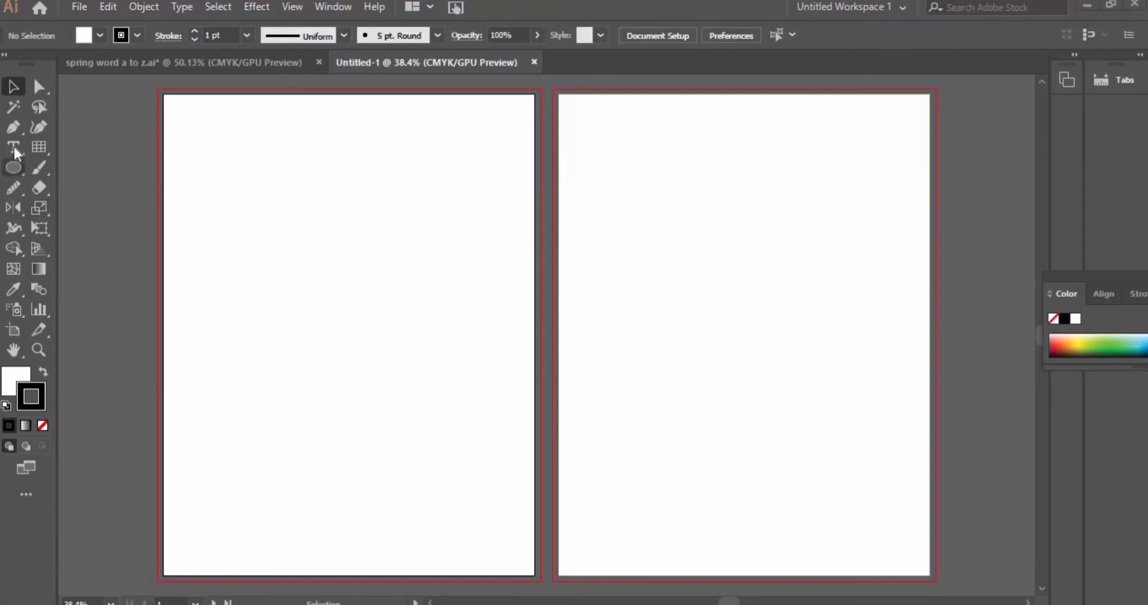
{"action": "left_click", "coordinate": [277, 210]}
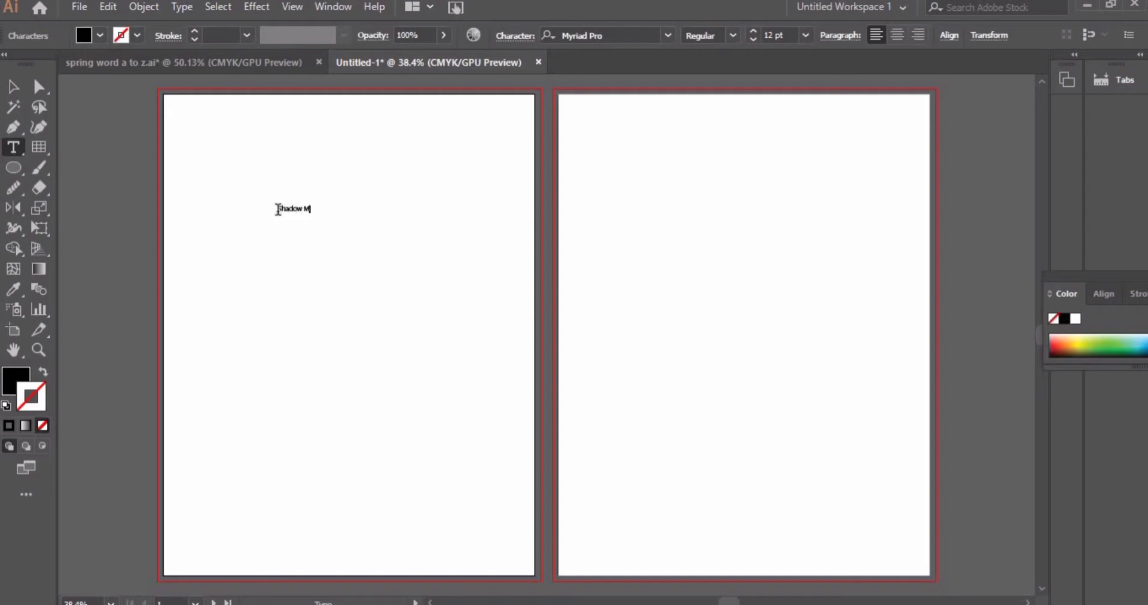
{"action": "type", "text": "Shadow Match"}
{"action": "left_click", "coordinate": [13, 86]}
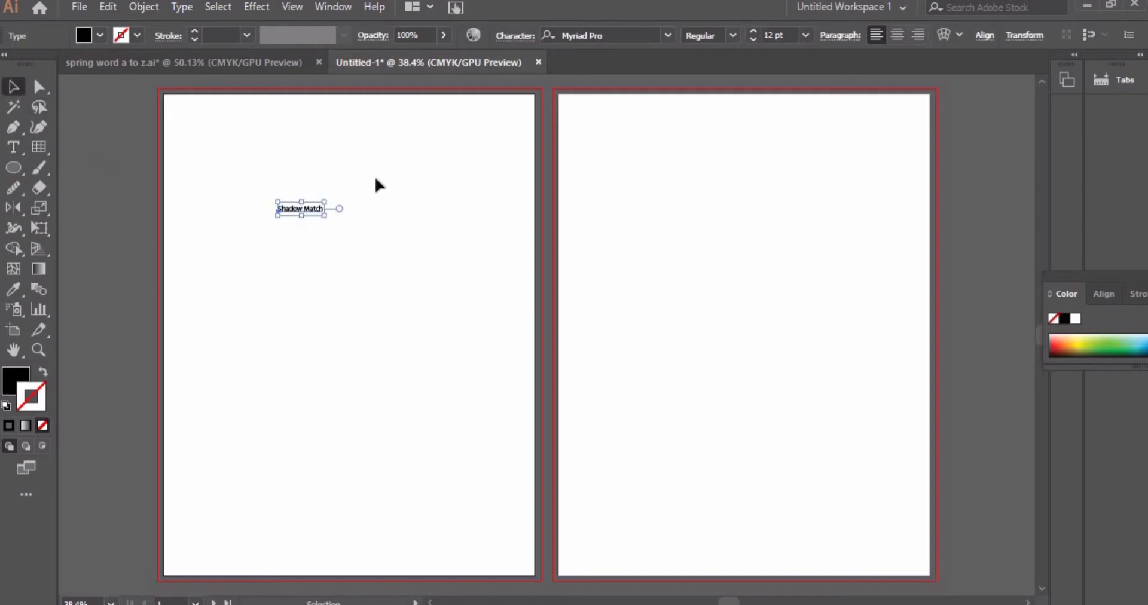
{"action": "left_click_drag", "start_coordinate": [400, 177], "coordinate": [355, 131]}
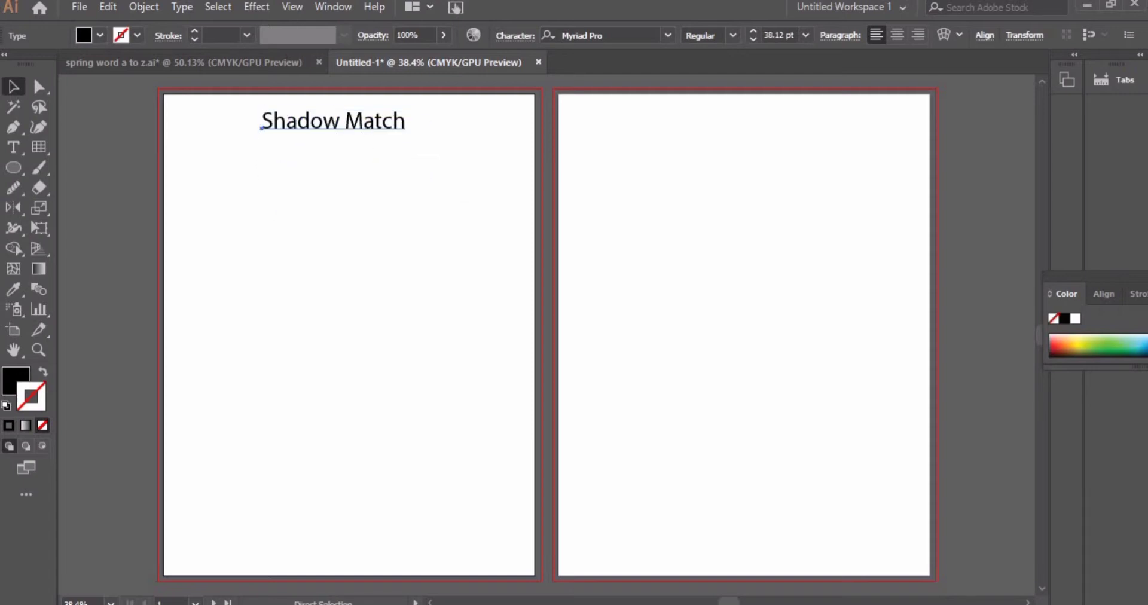
{"action": "key", "text": "v"}
Paste the copied title on all artboards and delete the extra copy on the first artboard
{"action": "left_click", "coordinate": [108, 7]}
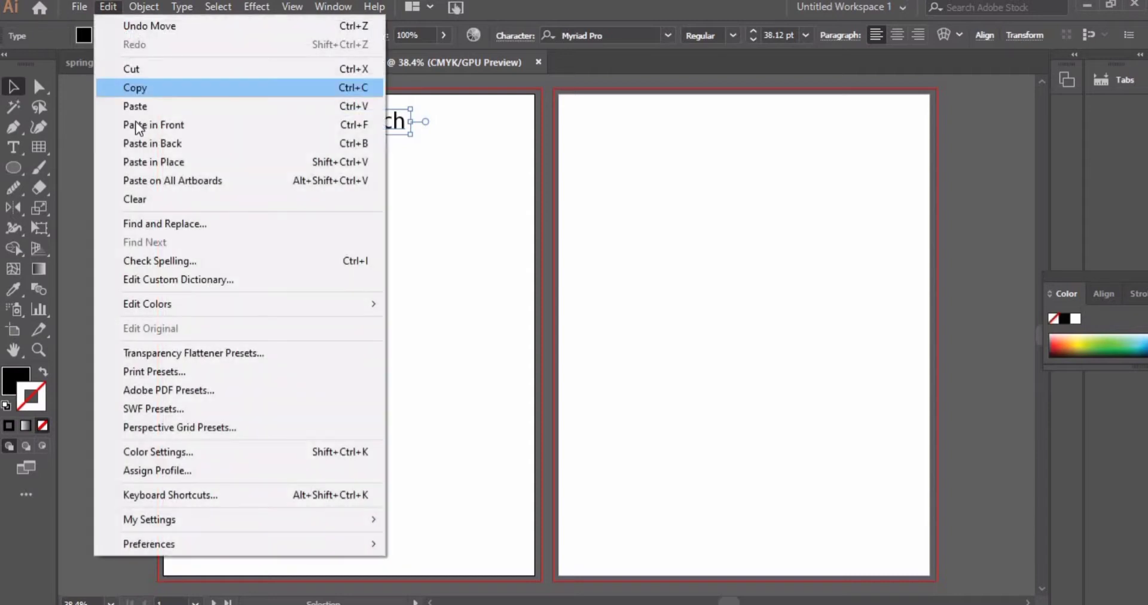
{"action": "left_click", "coordinate": [174, 179]}
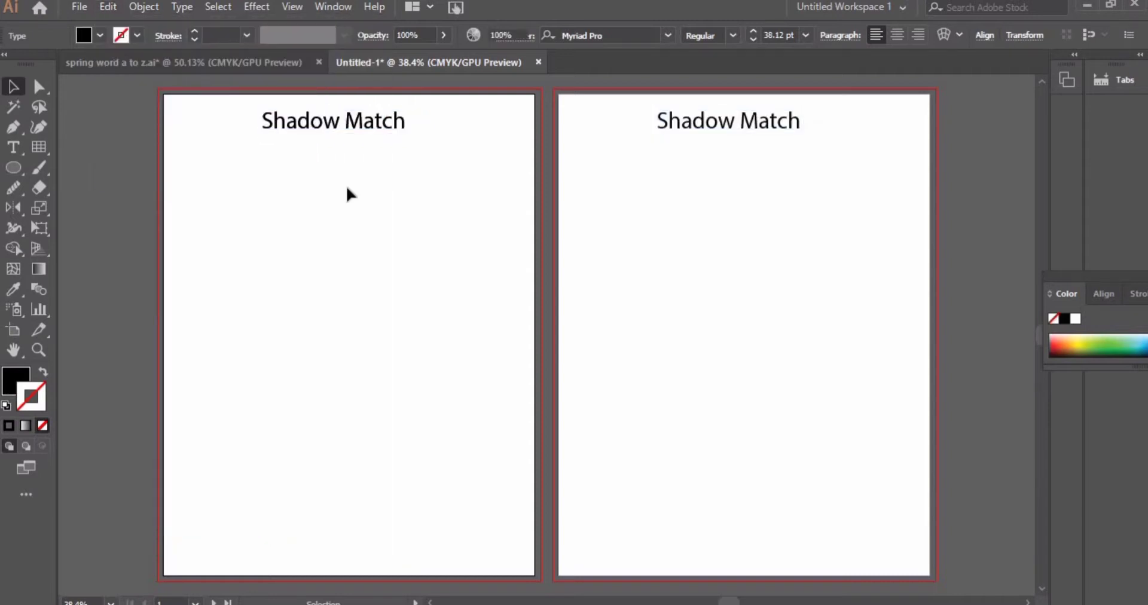
{"action": "left_click", "coordinate": [346, 149]}
{"action": "left_click_drag", "start_coordinate": [345, 125], "coordinate": [346, 156]}
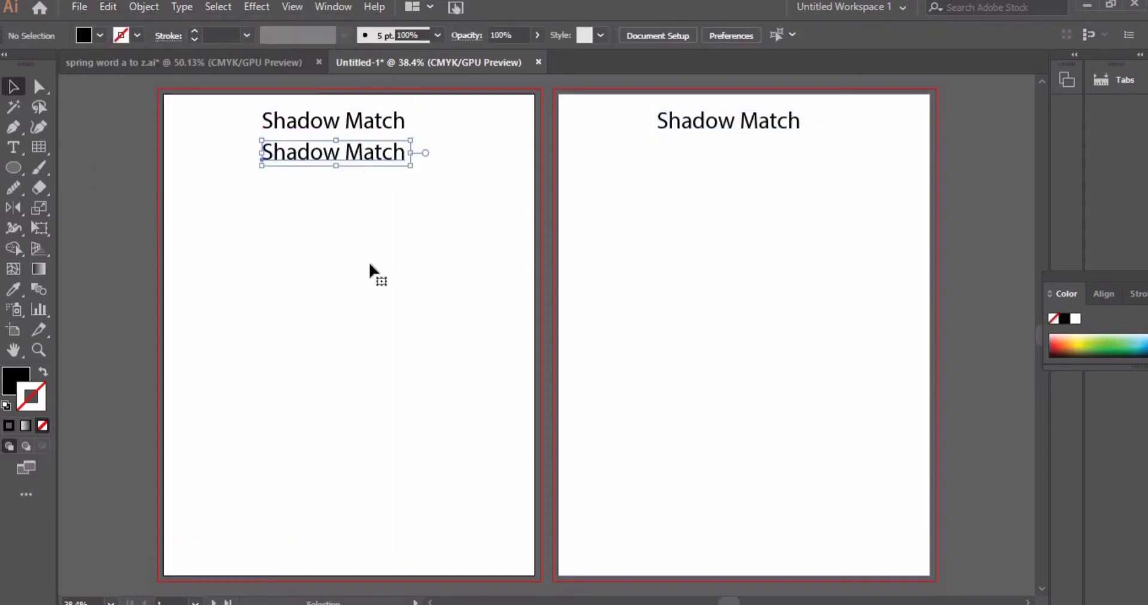
{"action": "key", "text": "Delete"}
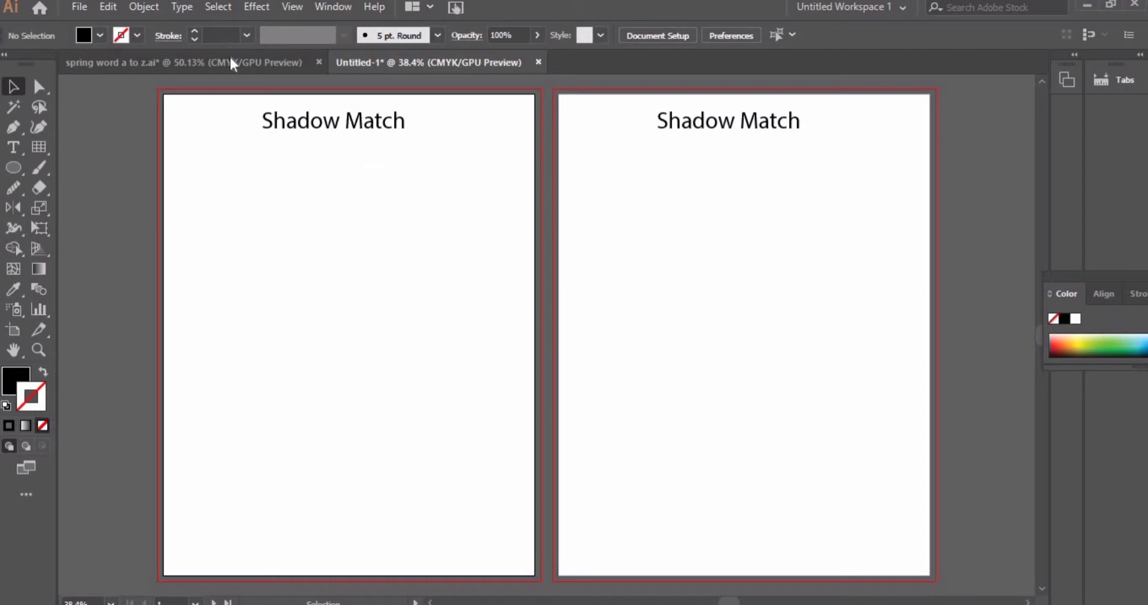
Open the "spring word a to z.ai" document and view the Vecteezy and Freepik home pages in the browser
{"action": "left_click", "coordinate": [223, 60]}
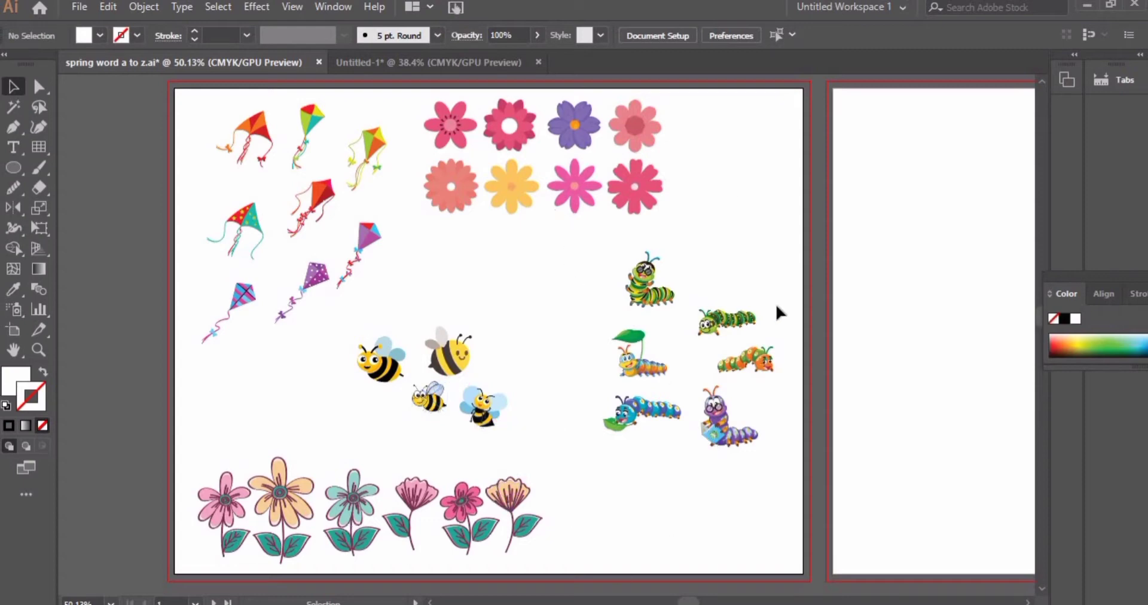
{"action": "mouse_move", "coordinate": [922, 603]}
{"action": "left_click", "coordinate": [787, 548]}
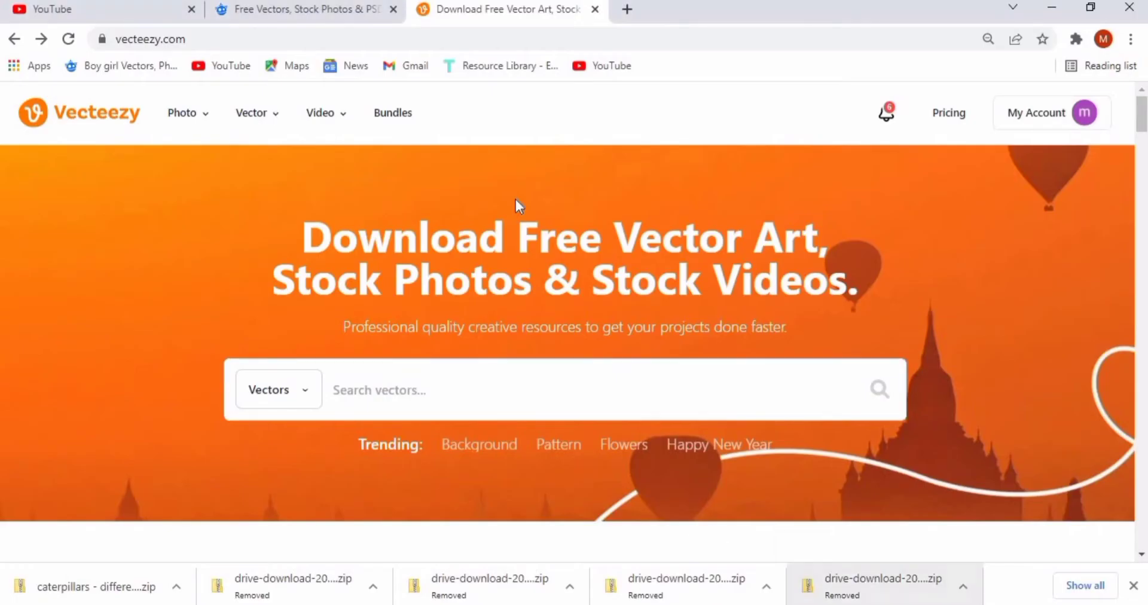
{"action": "left_click", "coordinate": [328, 9]}
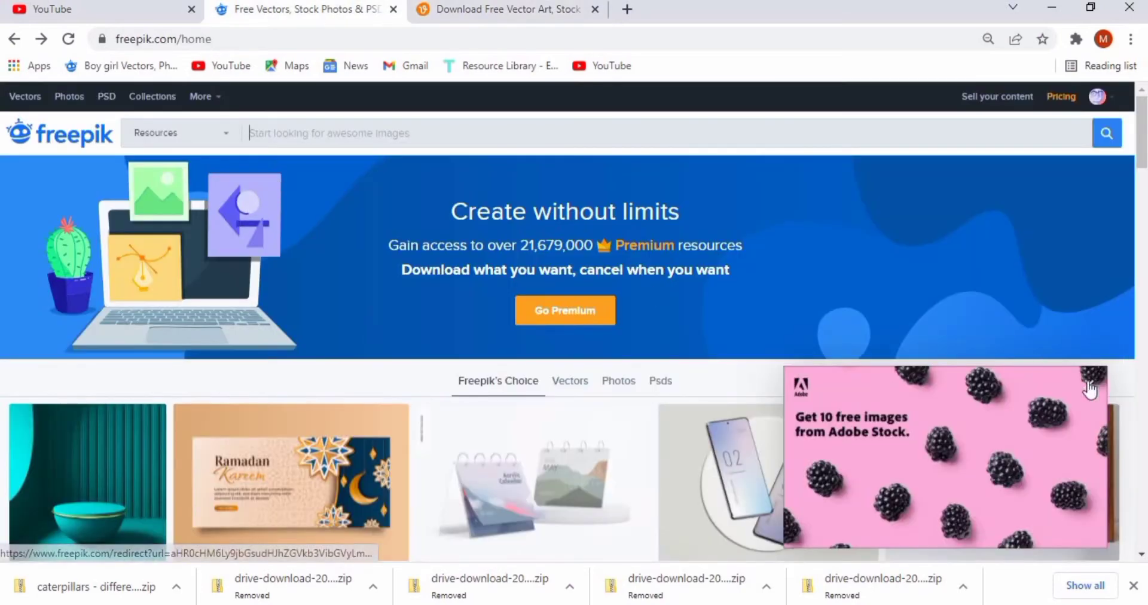
{"action": "left_click", "coordinate": [1091, 378]}
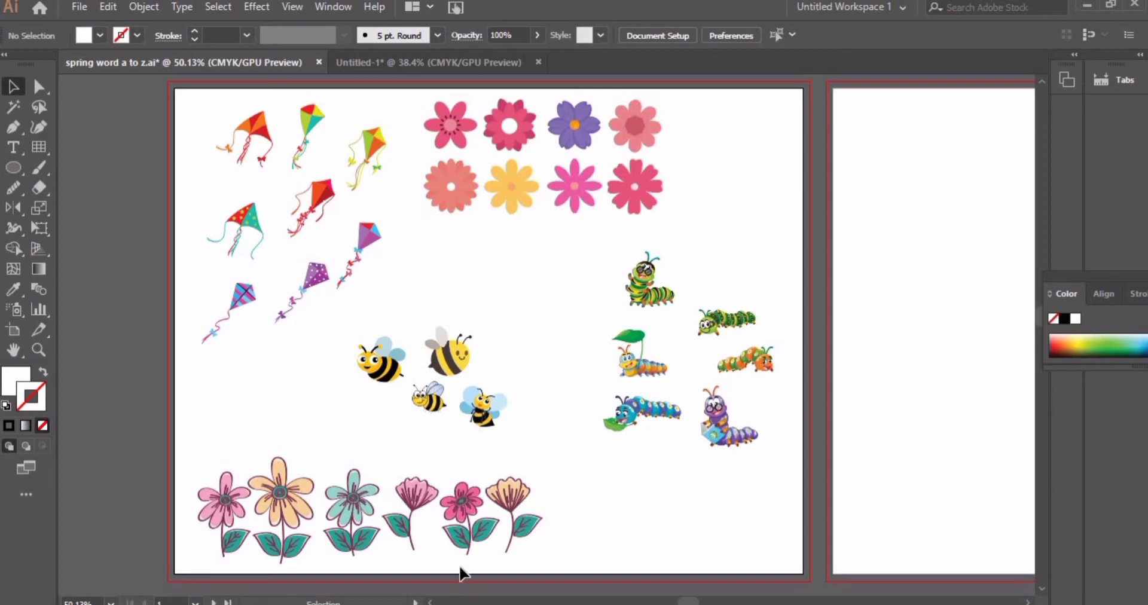
Copy the red-and-teal kite, a pink flower, a bee, the teal stemmed flower and the upright green caterpillar into the Untitled-1 document
{"action": "left_click", "coordinate": [245, 224]}
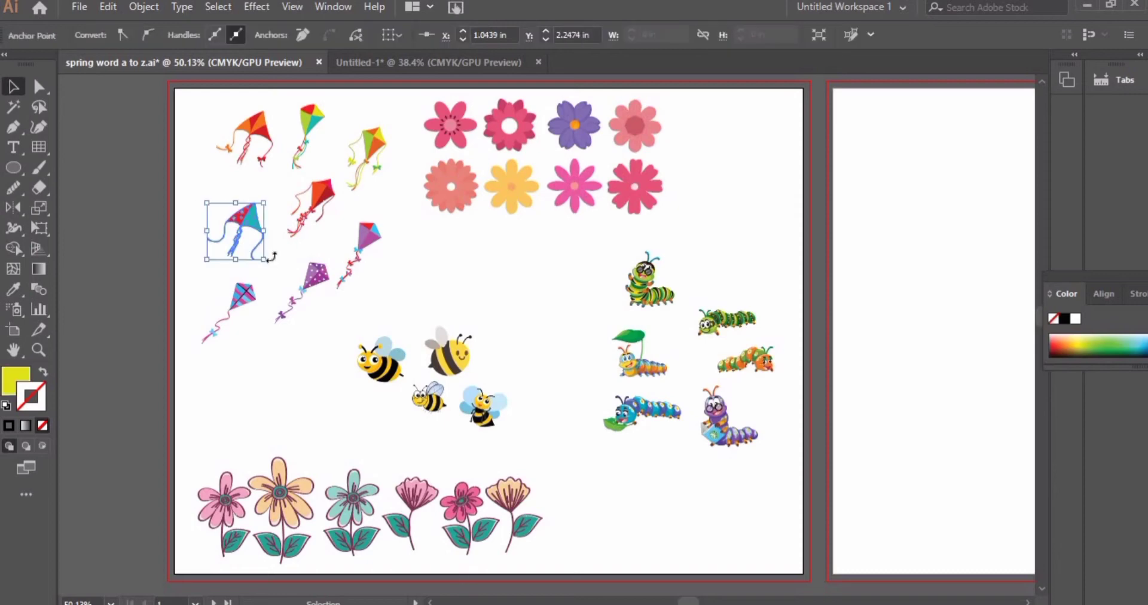
{"action": "left_click", "coordinate": [447, 130], "text": "shift"}
{"action": "left_click", "coordinate": [388, 363], "text": "shift"}
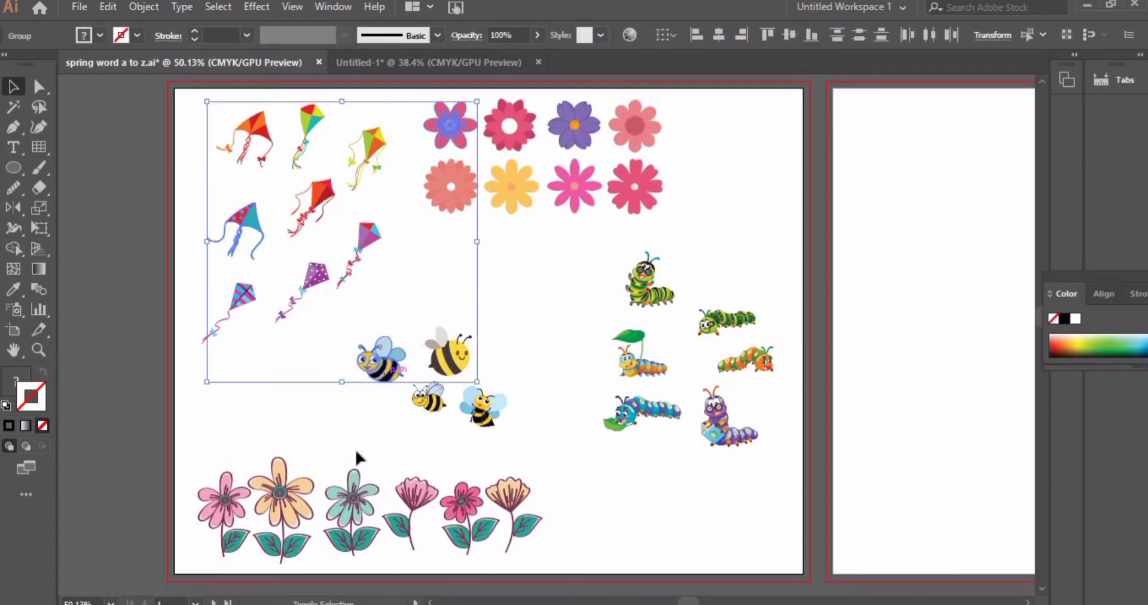
{"action": "left_click", "coordinate": [351, 513], "text": "shift"}
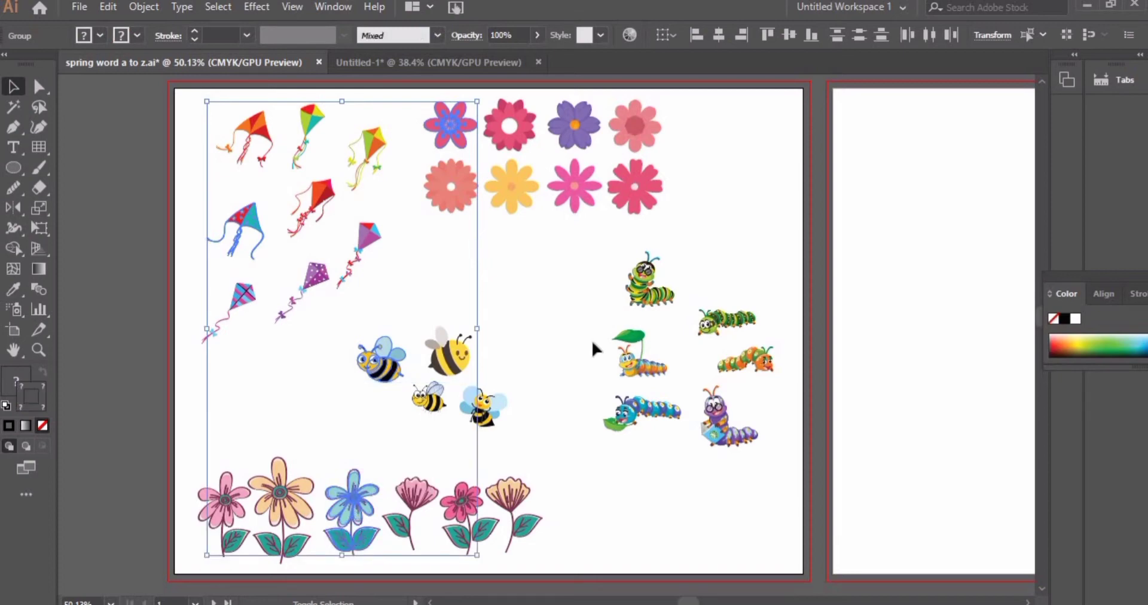
{"action": "left_click", "coordinate": [649, 302], "text": "shift"}
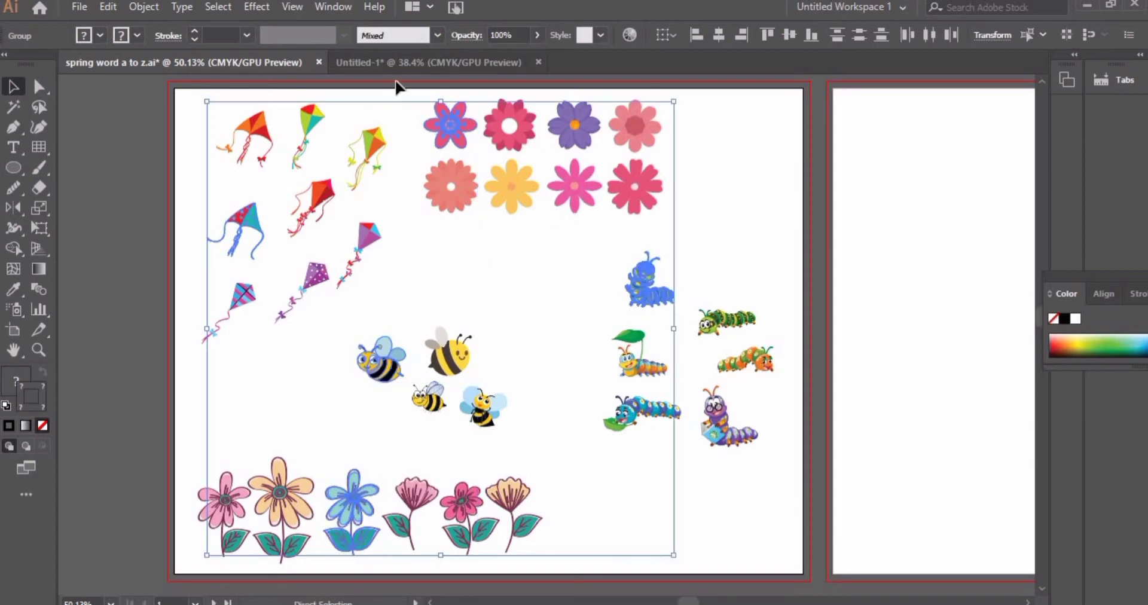
{"action": "left_click", "coordinate": [380, 62]}
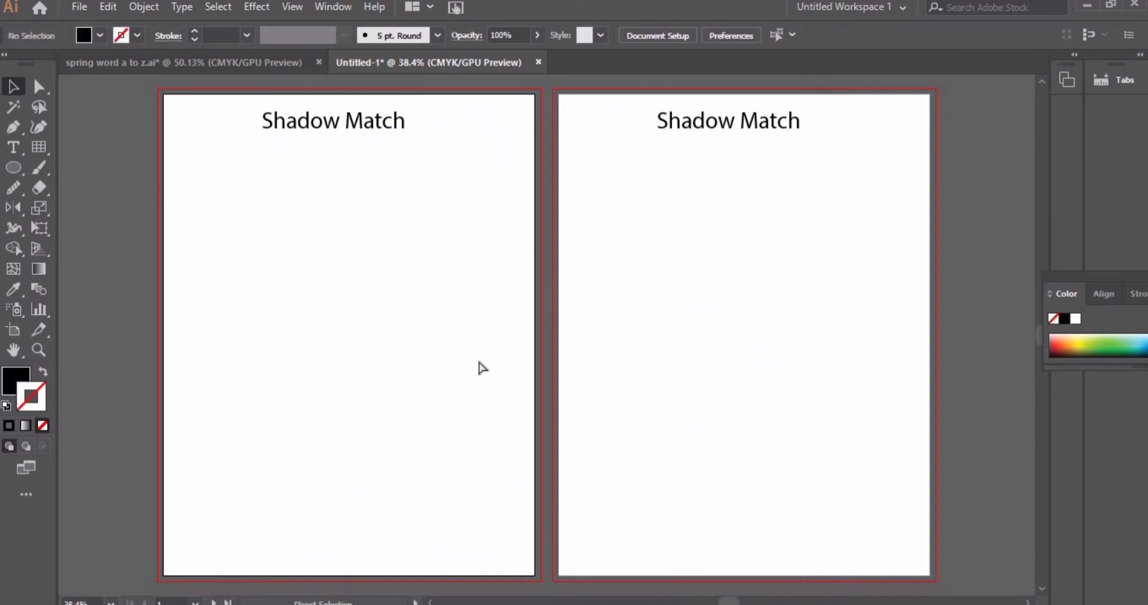
{"action": "key", "text": "ctrl+v"}
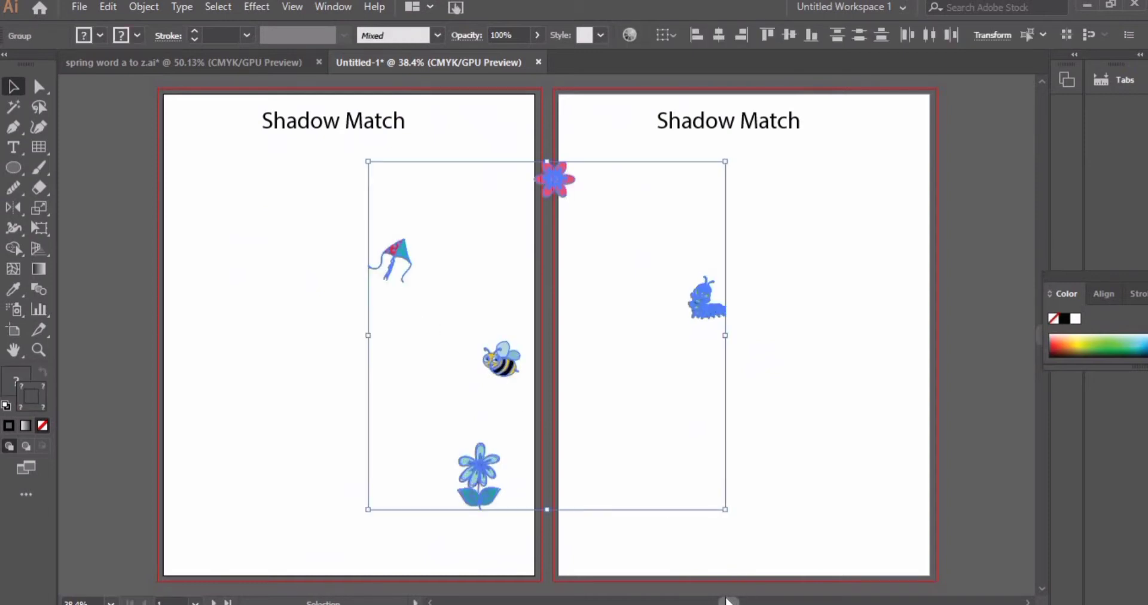
Move the five pasted pictures together about 6 in to the left, towards the first artboard
{"action": "left_click_drag", "start_coordinate": [726, 600], "coordinate": [715, 600]}
{"action": "left_click_drag", "start_coordinate": [590, 238], "coordinate": [321, 251]}
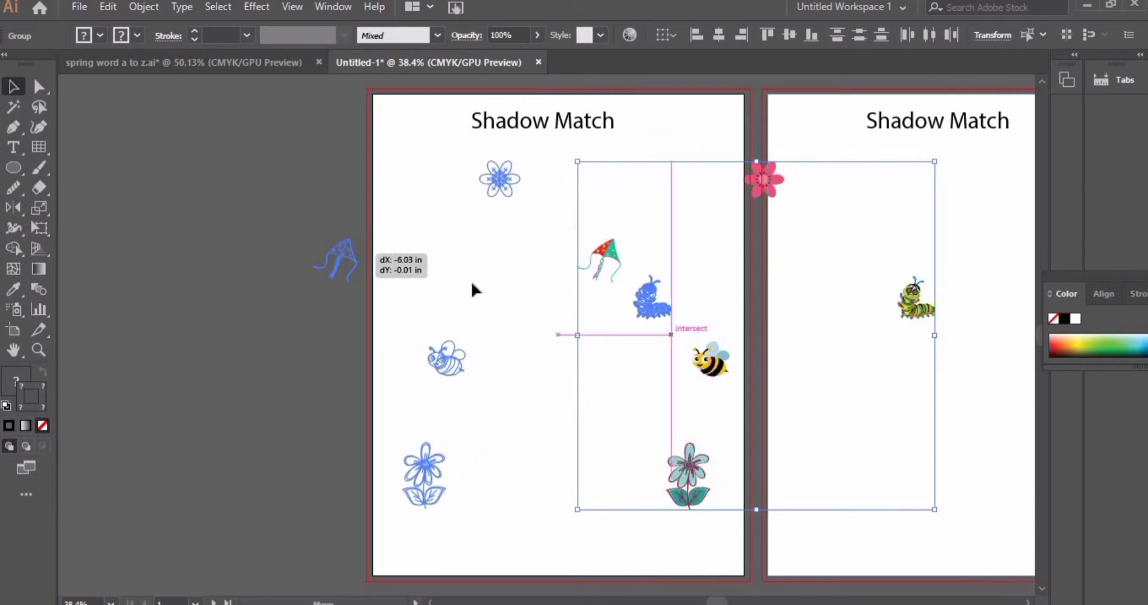
{"action": "left_click", "coordinate": [474, 288]}
Arrange the pictures in a column along the first artboard's left side: pink flower, kite, bee, caterpillar, stemmed flower
{"action": "left_click_drag", "start_coordinate": [499, 186], "coordinate": [428, 193]}
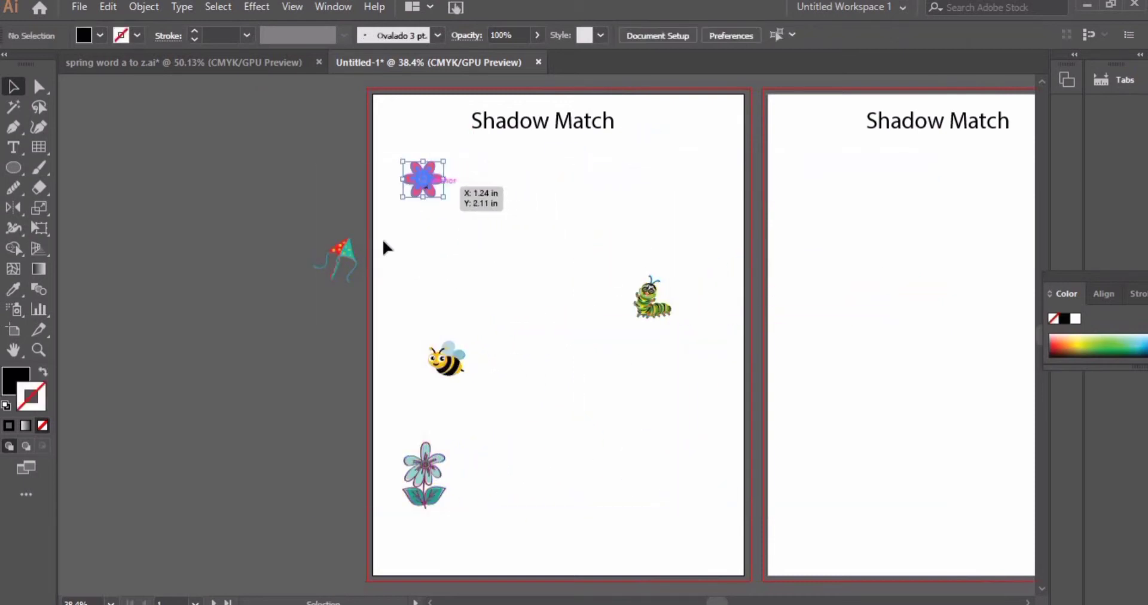
{"action": "left_click_drag", "start_coordinate": [353, 250], "coordinate": [426, 349]}
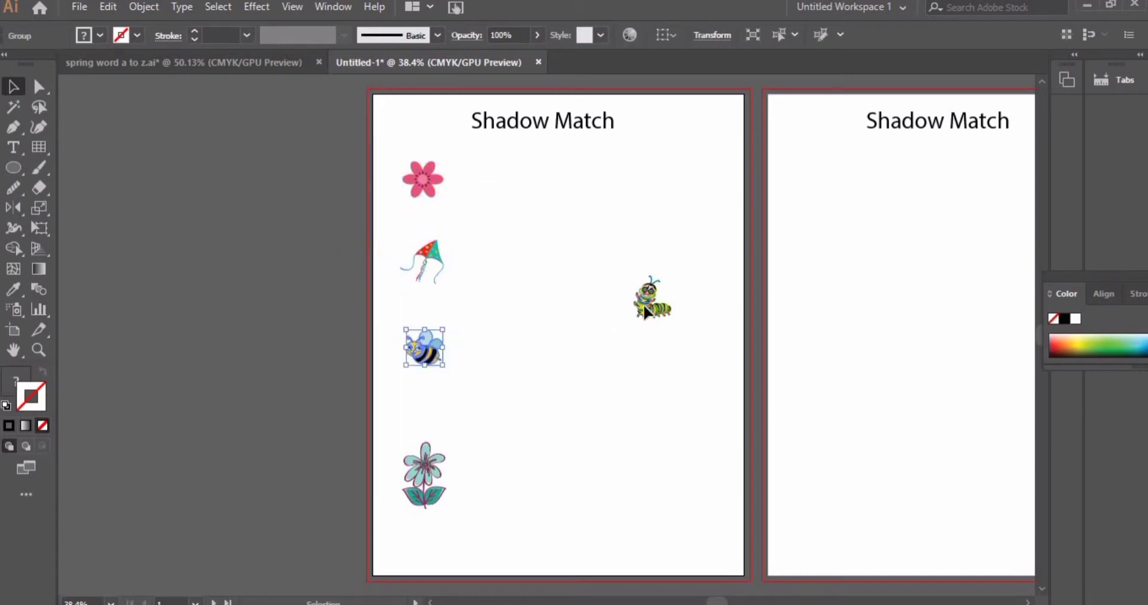
{"action": "left_click_drag", "start_coordinate": [645, 312], "coordinate": [415, 436]}
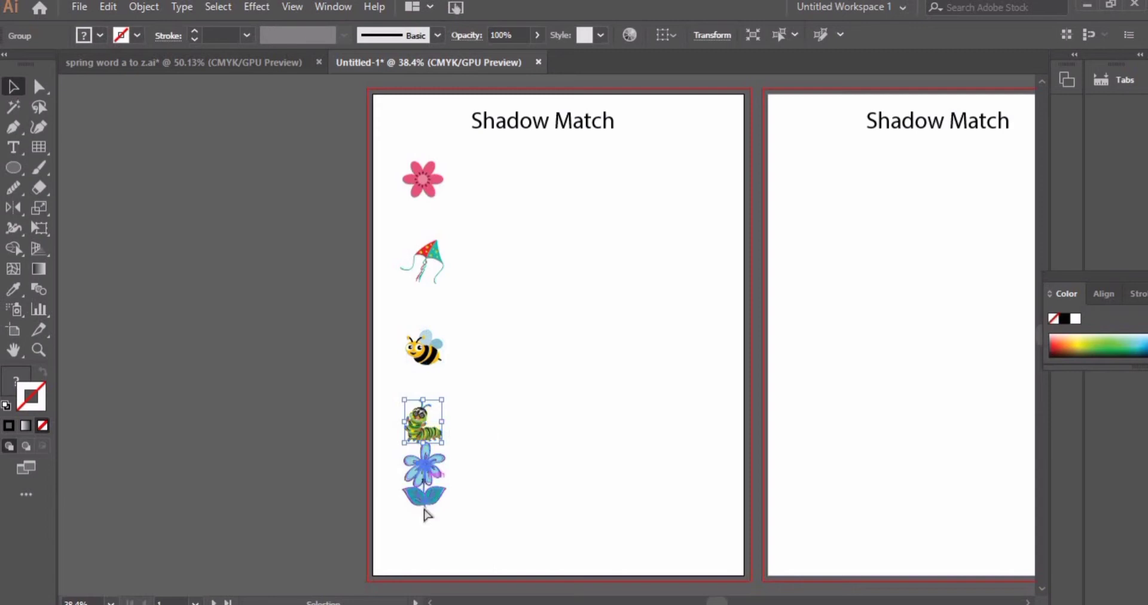
{"action": "left_click_drag", "start_coordinate": [424, 509], "coordinate": [421, 516]}
{"action": "mouse_move", "coordinate": [424, 476]}
{"action": "left_mouse_down"}
{"action": "mouse_move", "coordinate": [424, 498]}
{"action": "mouse_move", "coordinate": [422, 487]}
{"action": "left_mouse_up"}
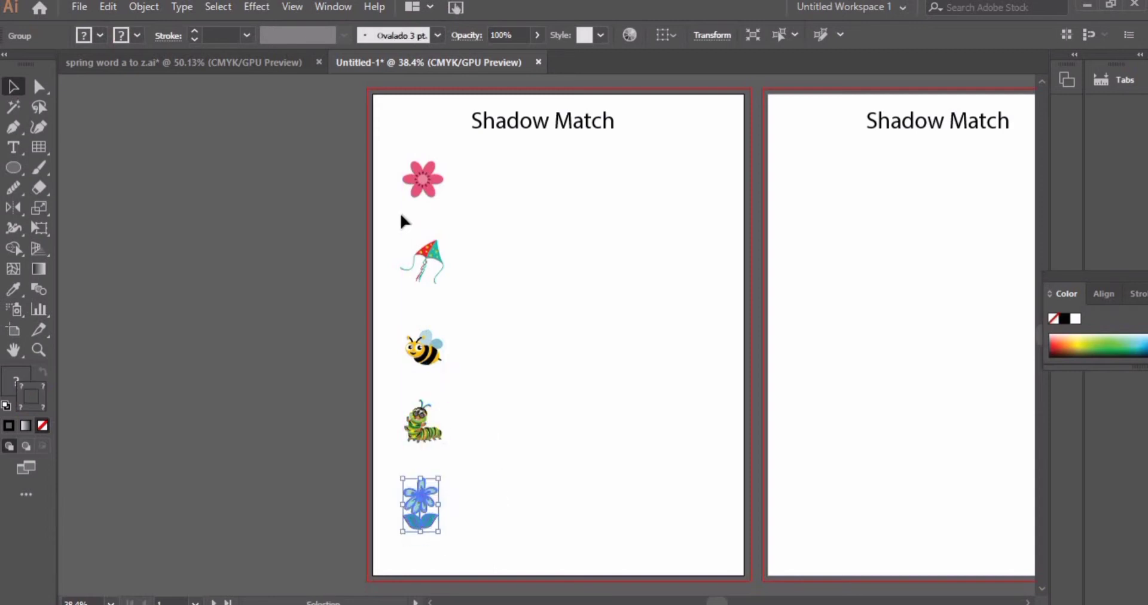
Distribute the five pictures evenly by their vertical centers and duplicate the column about 6.5 in to the right
{"action": "left_click_drag", "start_coordinate": [384, 154], "coordinate": [450, 537]}
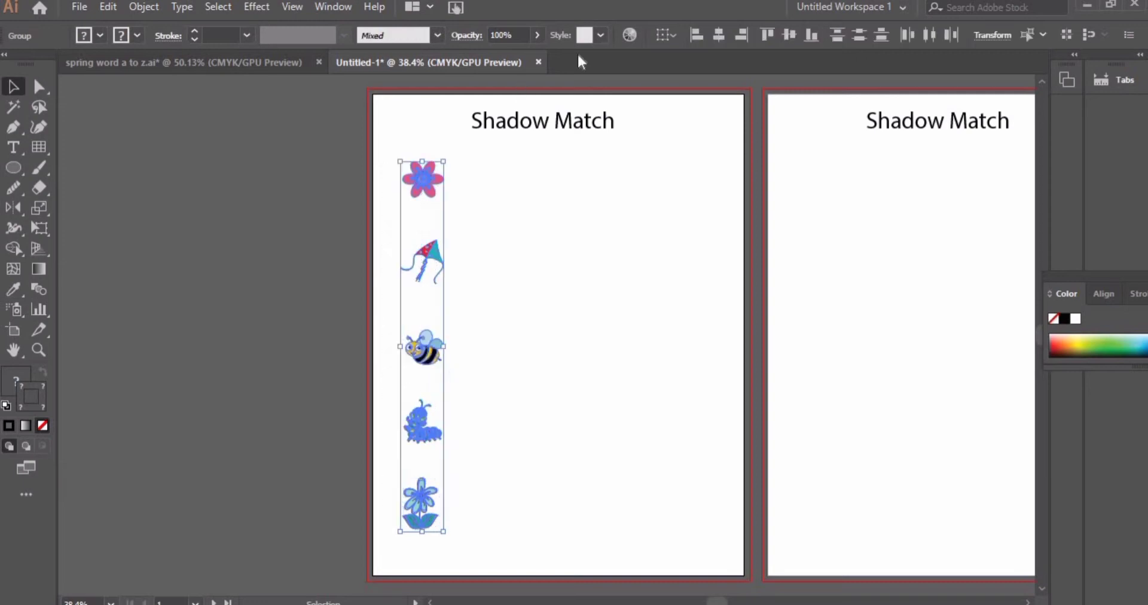
{"action": "left_click", "coordinate": [860, 37]}
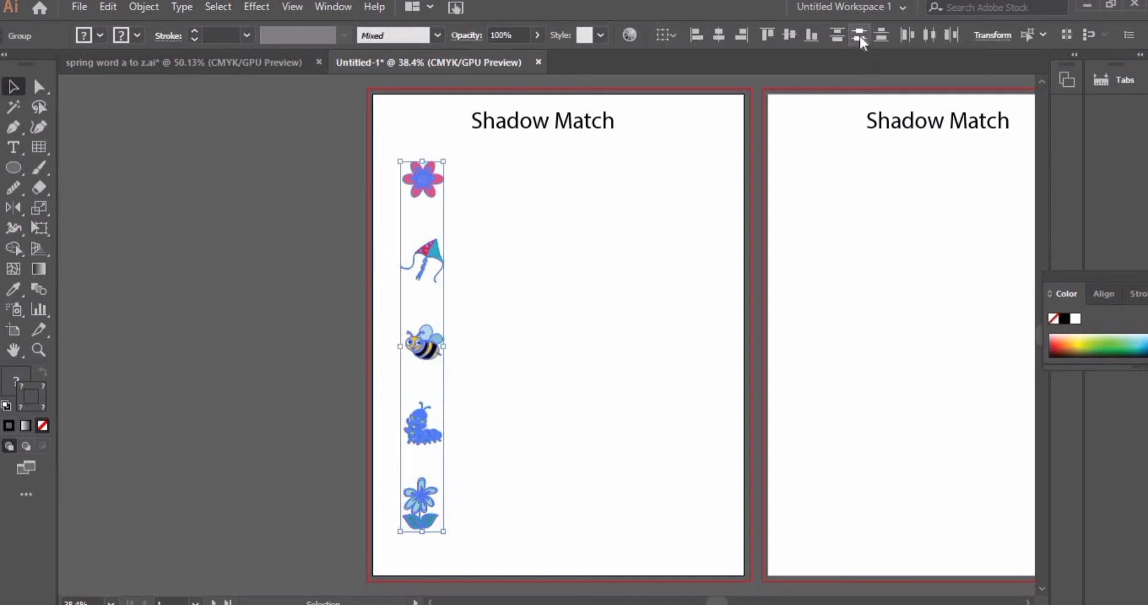
{"action": "left_click", "coordinate": [395, 220]}
{"action": "left_click_drag", "start_coordinate": [453, 357], "coordinate": [703, 513]}
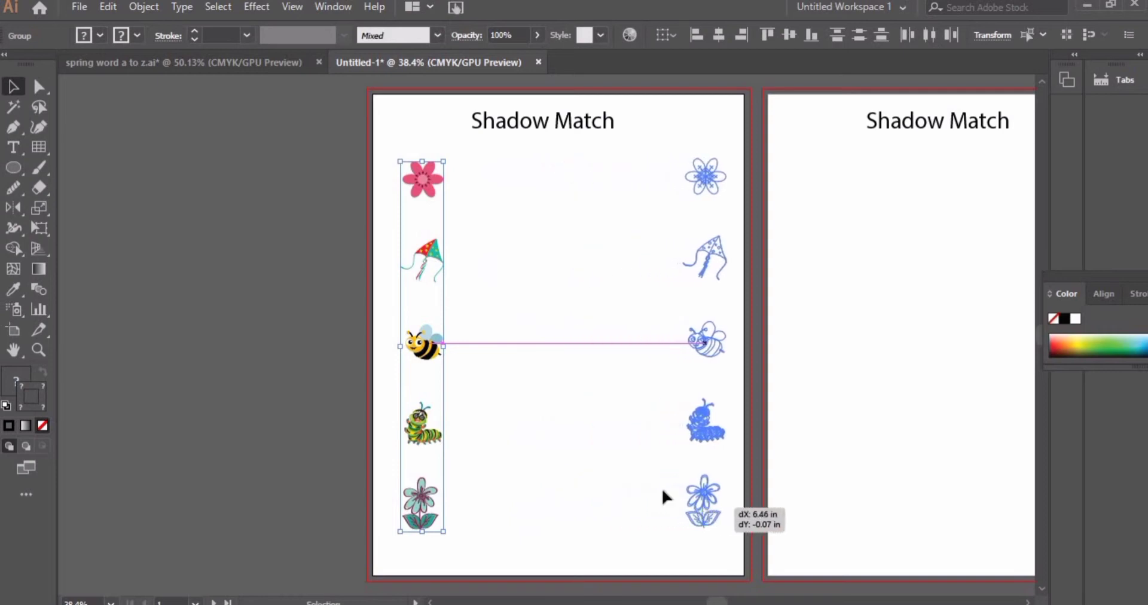
{"action": "left_click", "coordinate": [652, 483]}
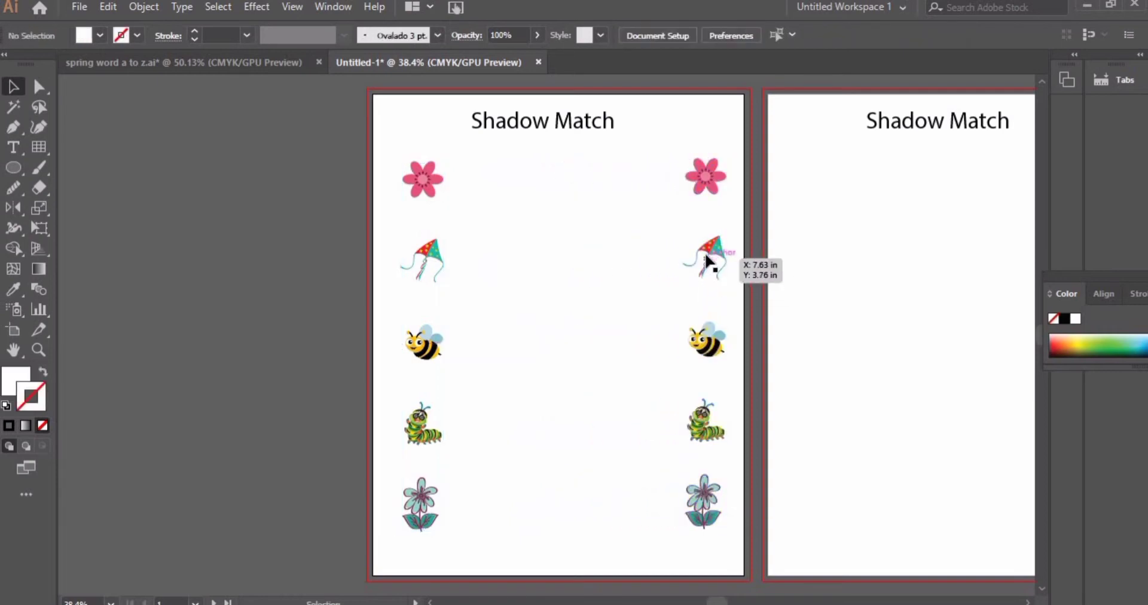
Reorder the duplicated pictures from top to bottom as caterpillar, bee, stemmed flower, pink flower and kite
{"action": "left_click_drag", "start_coordinate": [715, 251], "coordinate": [636, 259]}
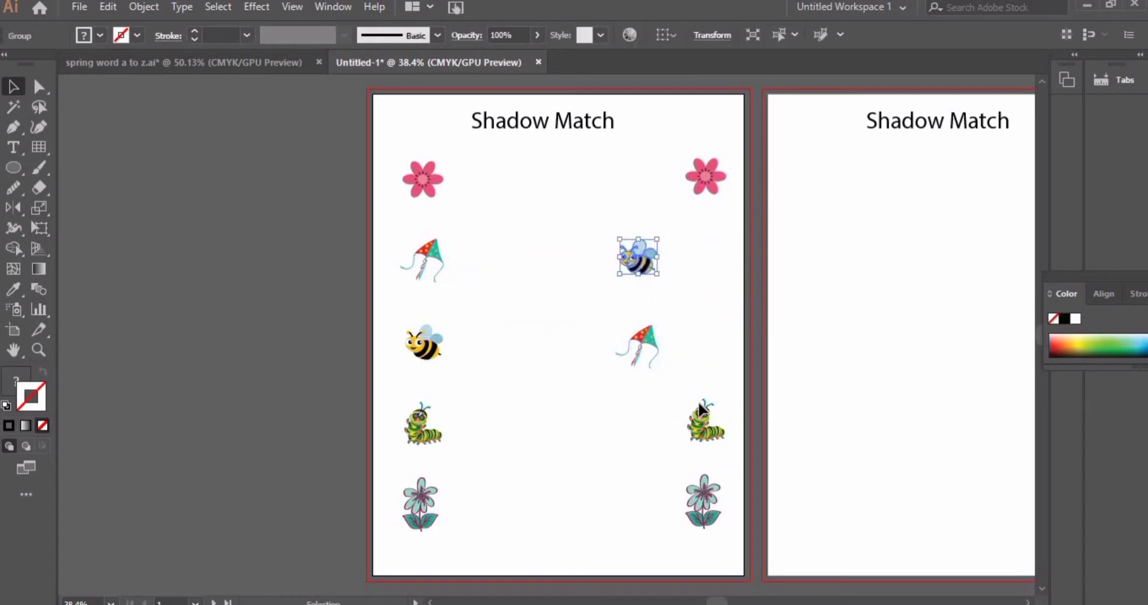
{"action": "left_click_drag", "start_coordinate": [706, 422], "coordinate": [630, 178]}
{"action": "left_click_drag", "start_coordinate": [704, 499], "coordinate": [644, 430]}
{"action": "left_click_drag", "start_coordinate": [645, 356], "coordinate": [644, 385]}
{"action": "left_click_drag", "start_coordinate": [644, 446], "coordinate": [642, 508]}
{"action": "left_click_drag", "start_coordinate": [642, 429], "coordinate": [642, 341]}
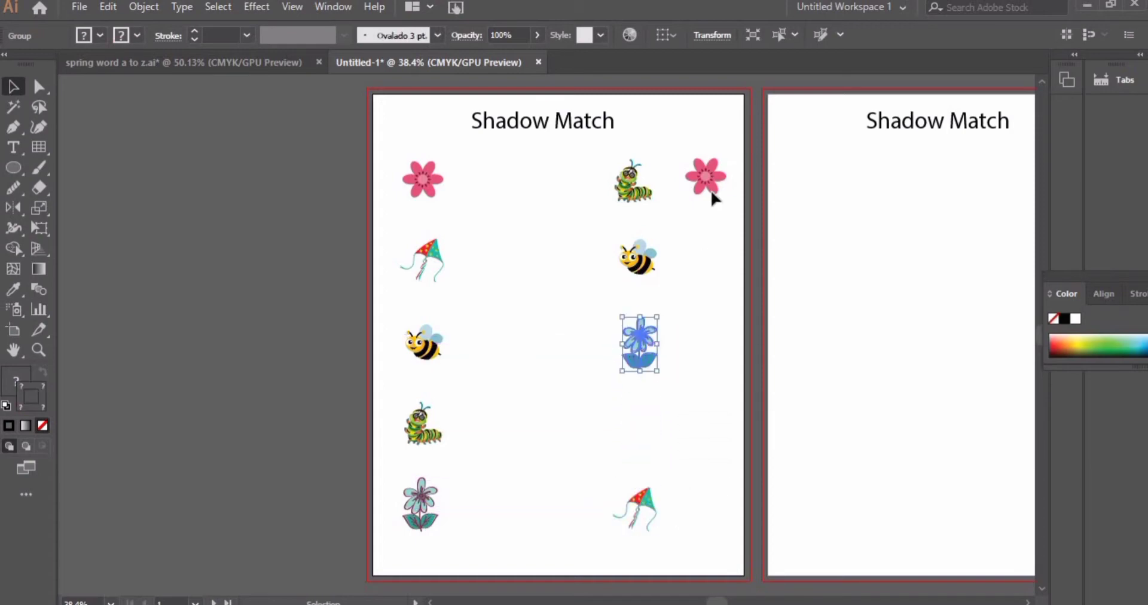
{"action": "left_click_drag", "start_coordinate": [712, 190], "coordinate": [662, 508]}
Space the reordered column evenly and move it back to the right side of the first artboard
{"action": "left_click", "coordinate": [629, 510]}
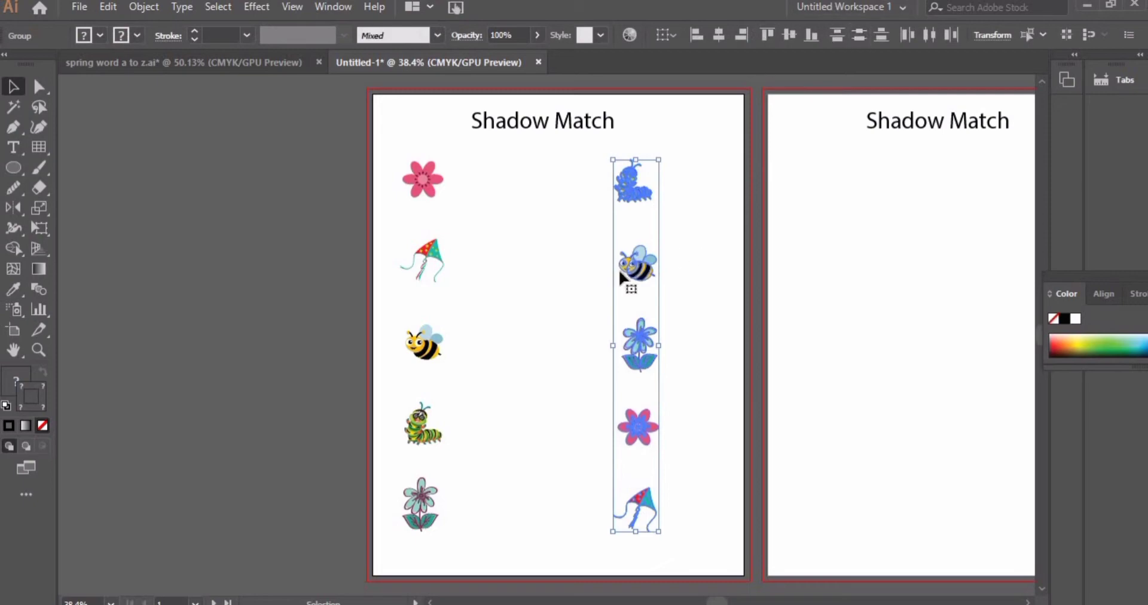
{"action": "left_click_drag", "start_coordinate": [638, 275], "coordinate": [704, 286]}
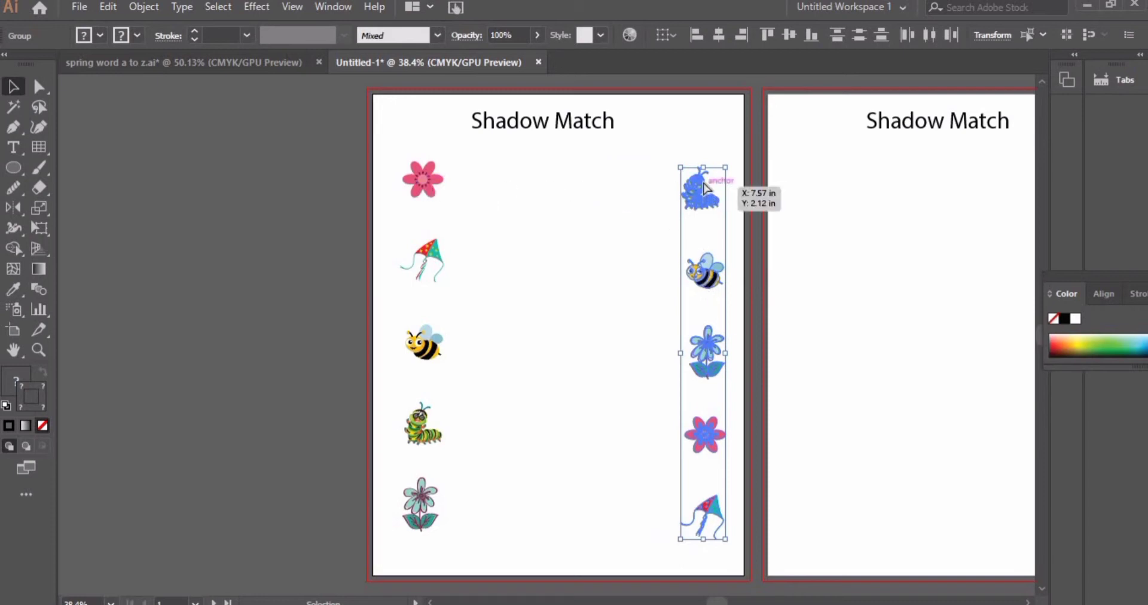
{"action": "left_click", "coordinate": [662, 385]}
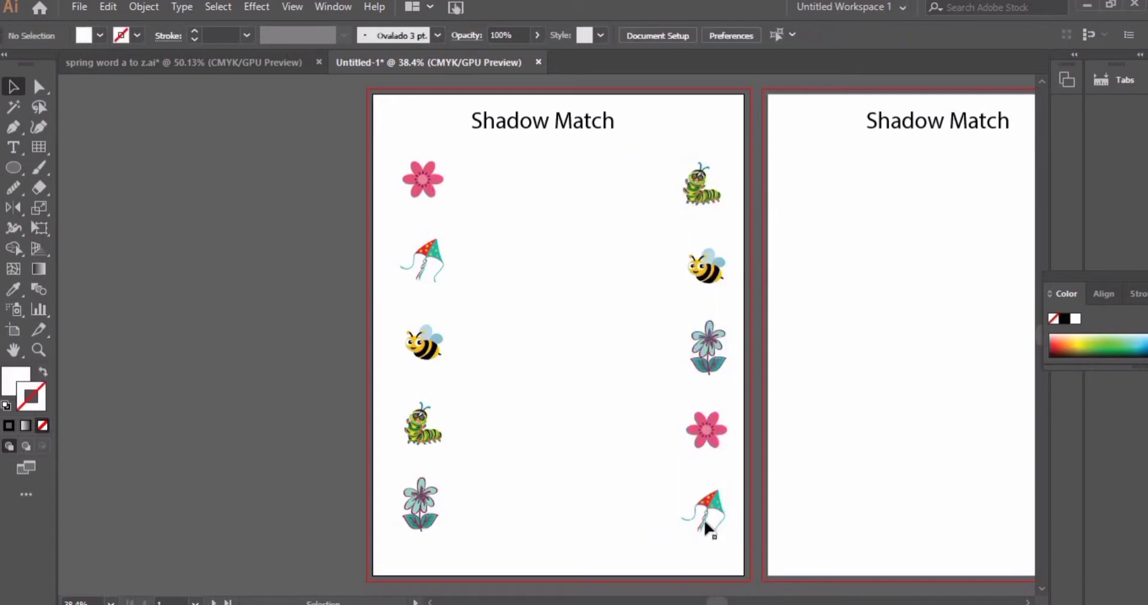
Align the bottom edges of the stemmed flower and the kite in the lowest row
{"action": "left_click", "coordinate": [706, 522]}
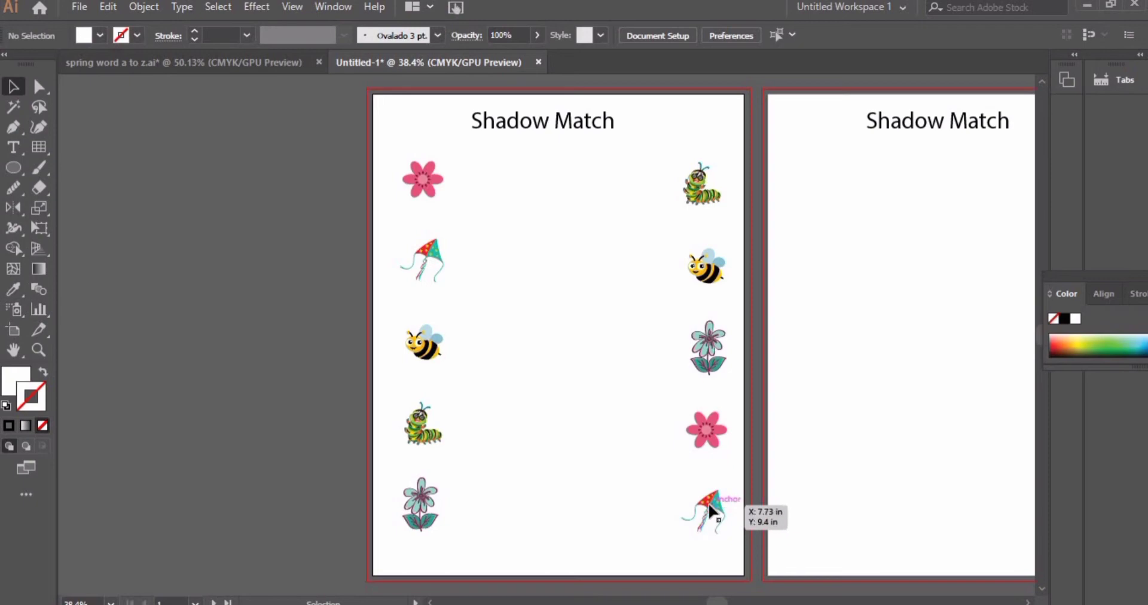
{"action": "left_click", "coordinate": [403, 507], "text": "shift"}
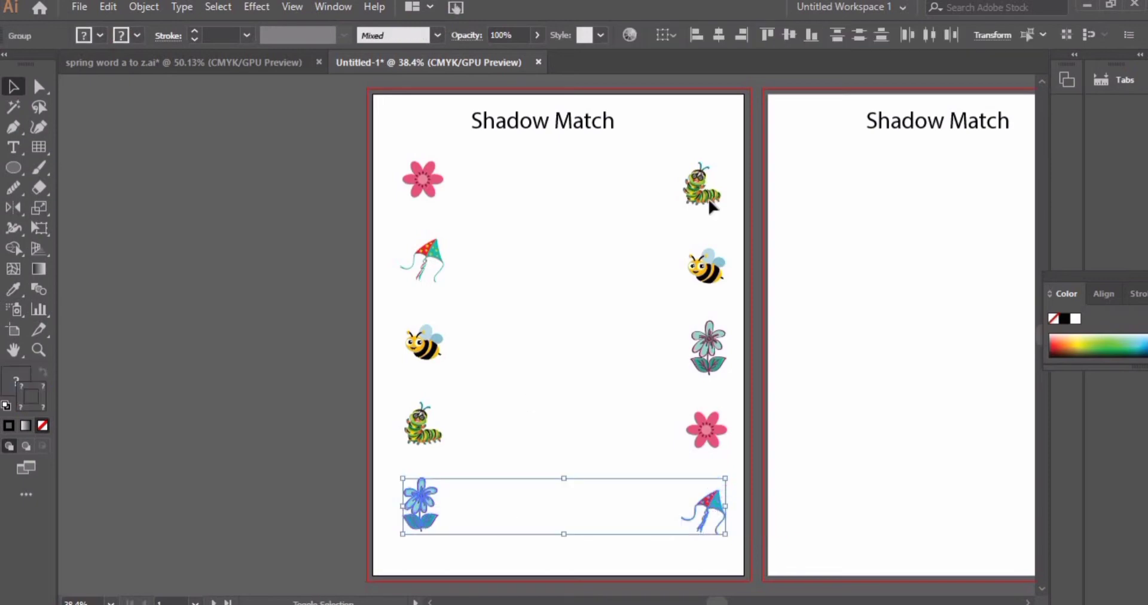
{"action": "left_click", "coordinate": [811, 37]}
{"action": "left_click", "coordinate": [435, 203]}
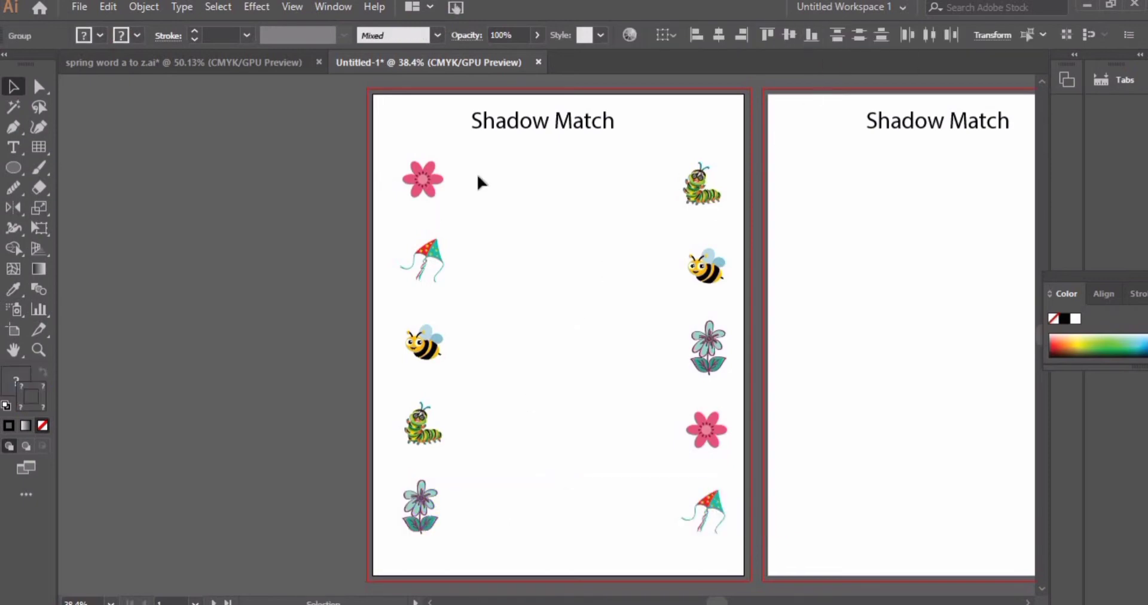
Align the top edges of the pink flower and the caterpillar in the uppermost row of the first artboard
{"action": "left_click_drag", "start_coordinate": [383, 174], "coordinate": [723, 190]}
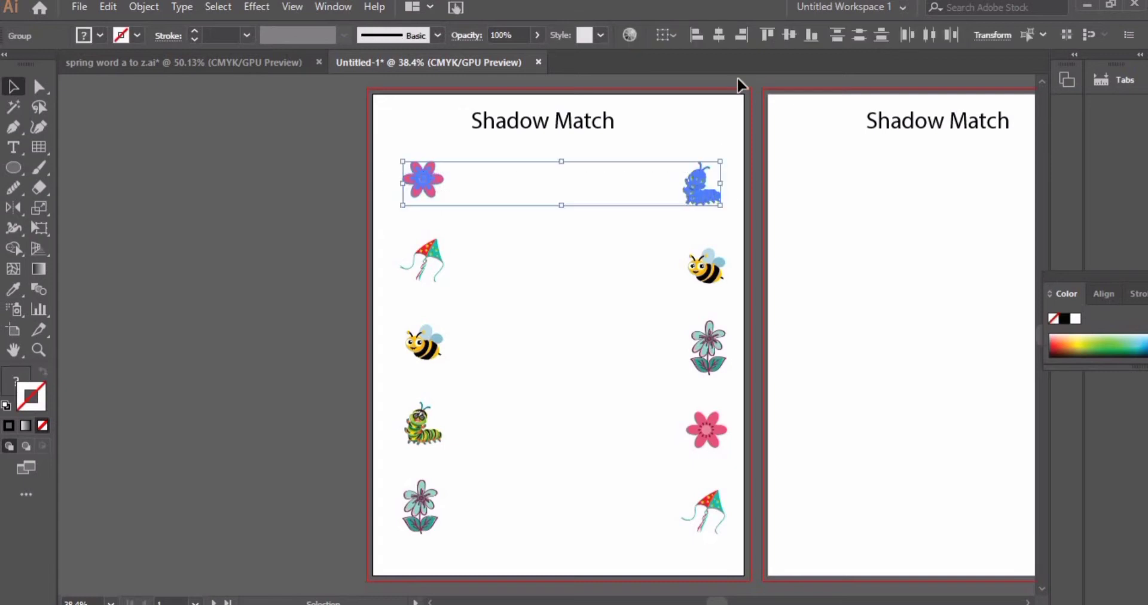
{"action": "left_click", "coordinate": [762, 33]}
{"action": "left_click", "coordinate": [607, 312]}
Align the pictures in each of the two columns on their horizontal centers
{"action": "left_click_drag", "start_coordinate": [678, 156], "coordinate": [728, 536]}
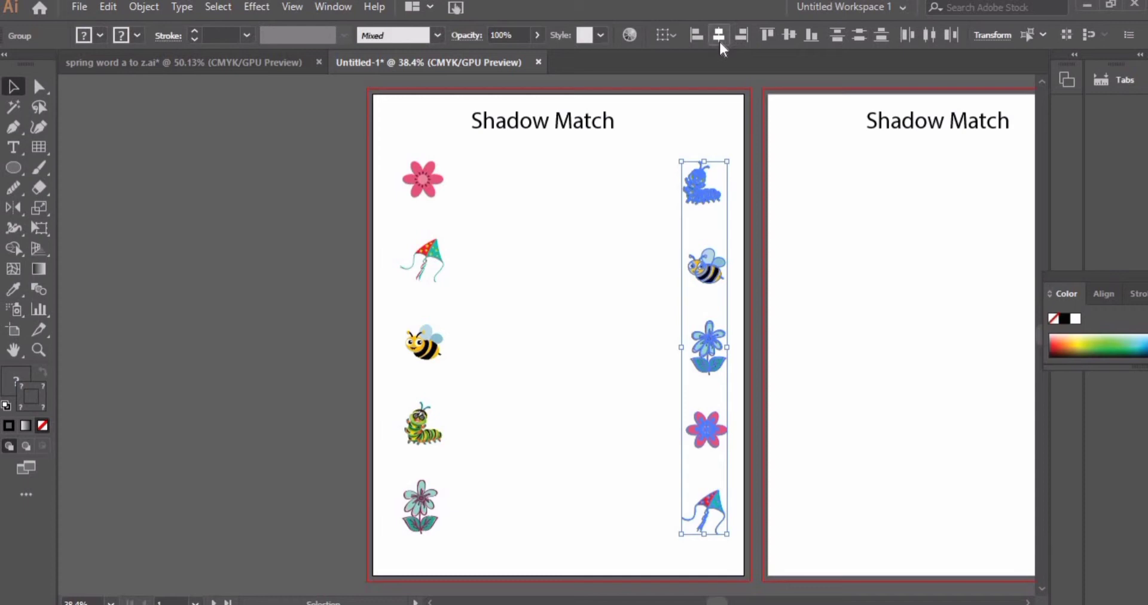
{"action": "left_click", "coordinate": [719, 36]}
{"action": "left_click_drag", "start_coordinate": [389, 160], "coordinate": [448, 541]}
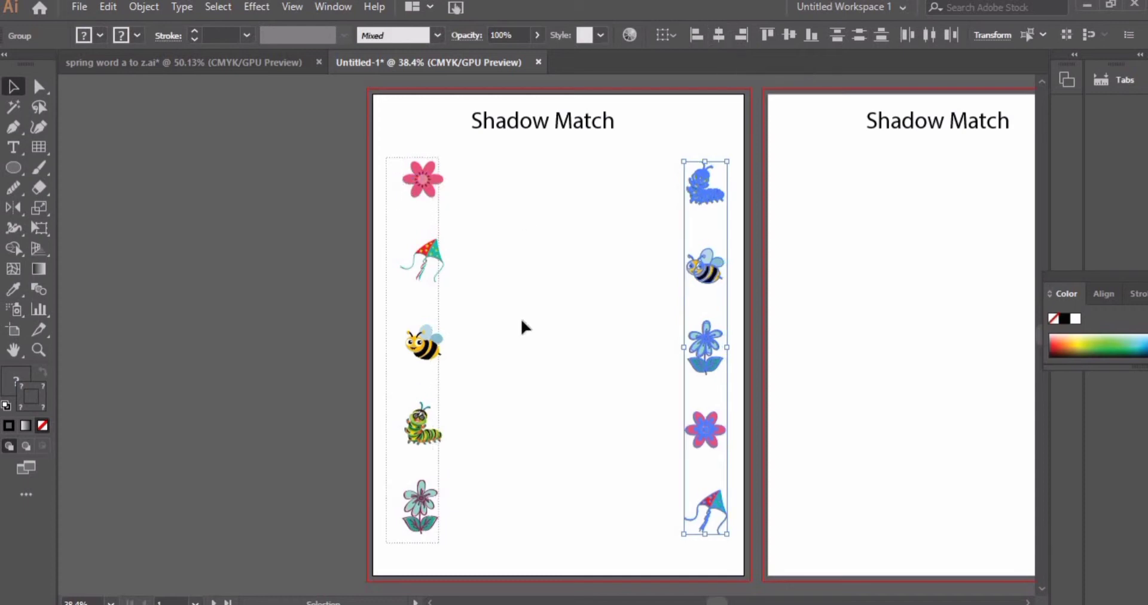
{"action": "left_click", "coordinate": [718, 36]}
{"action": "left_click", "coordinate": [581, 343]}
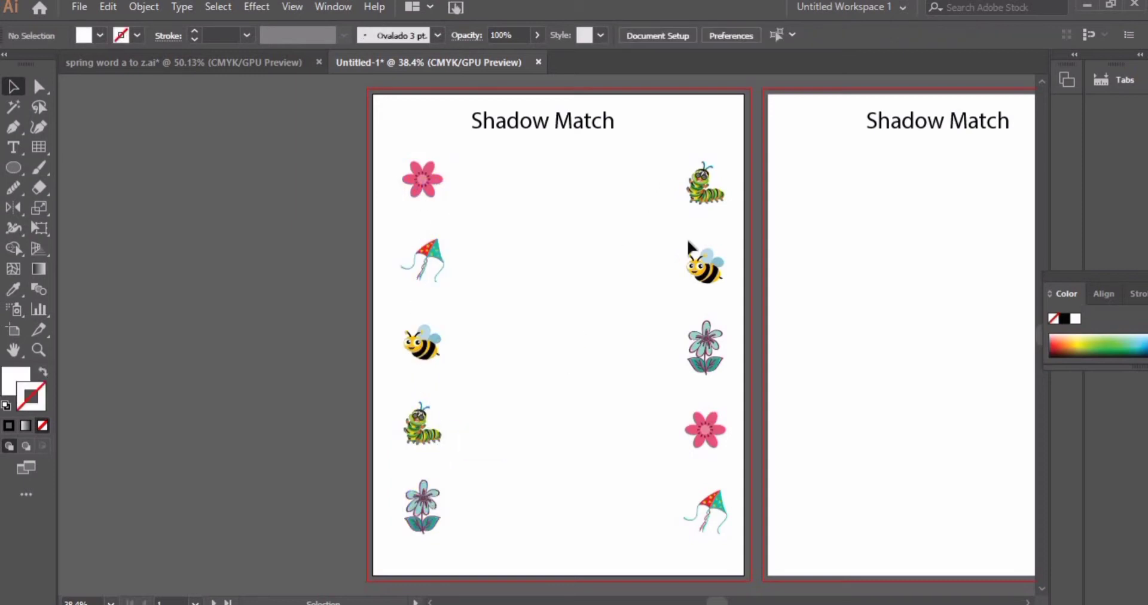
Turn the reordered picture column into silhouettes with a solid black fill and no stroke
{"action": "left_click_drag", "start_coordinate": [658, 158], "coordinate": [729, 512]}
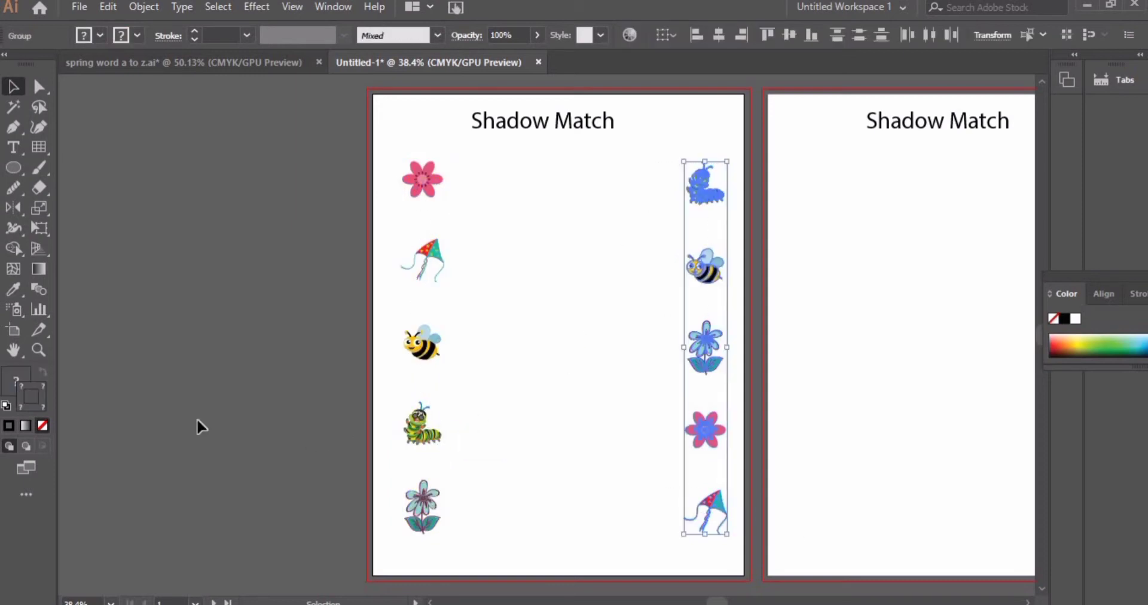
{"action": "left_click", "coordinate": [6, 404]}
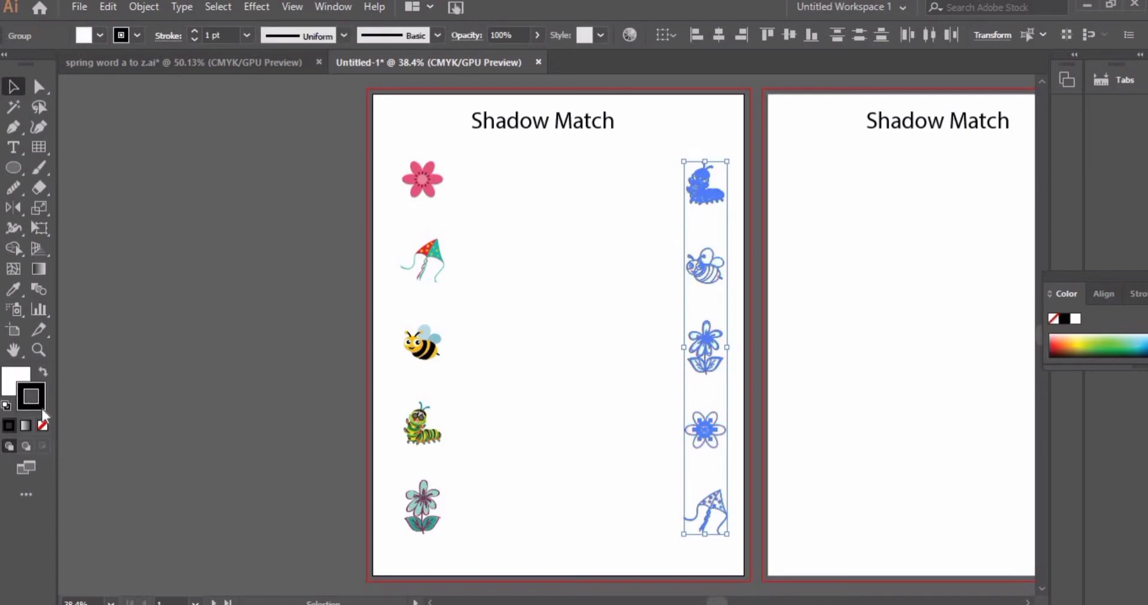
{"action": "left_click", "coordinate": [43, 375]}
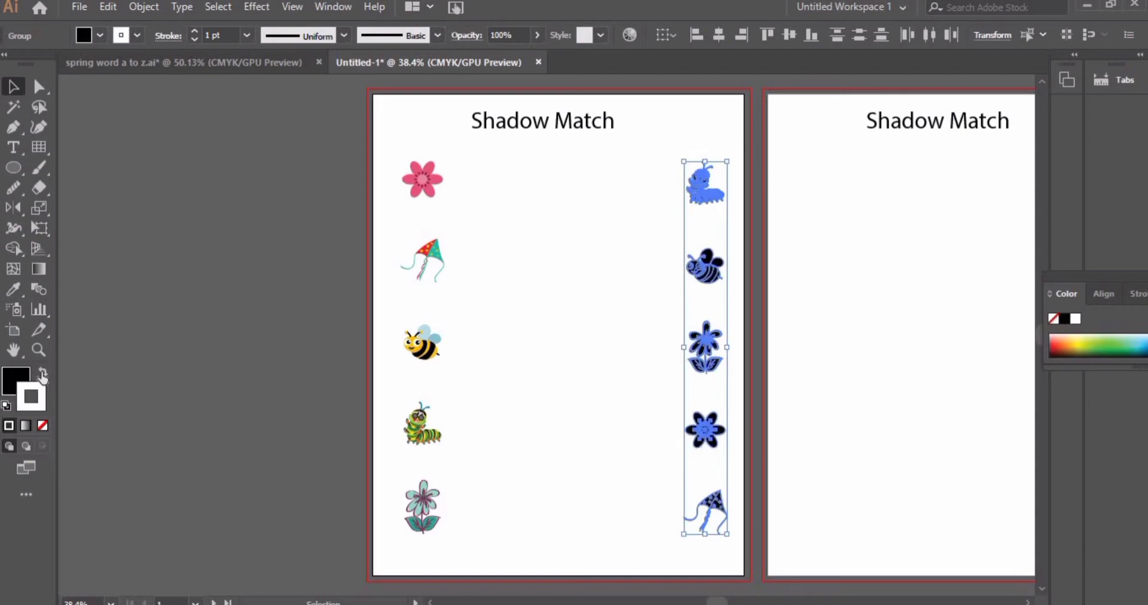
{"action": "left_click", "coordinate": [42, 425]}
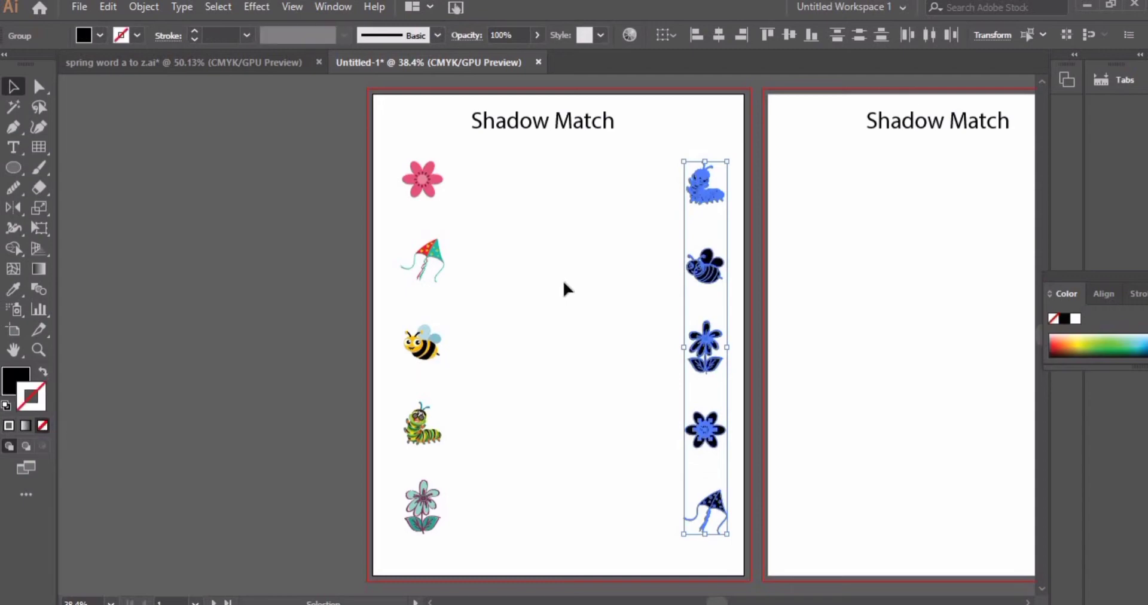
{"action": "left_click", "coordinate": [651, 263]}
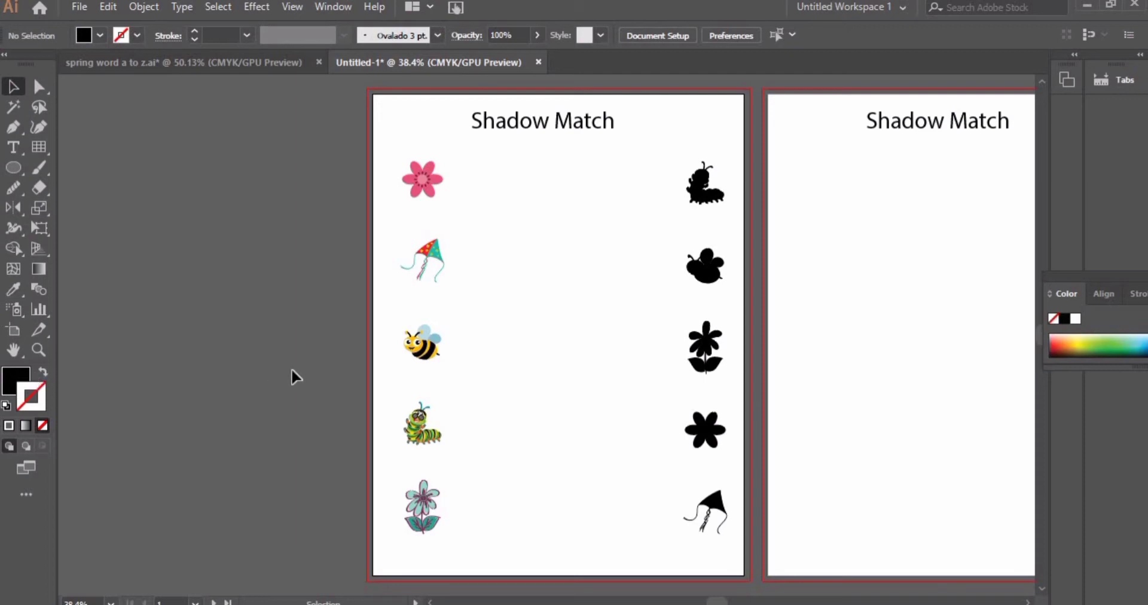
Draw a small black dot beside the uppermost pink flower and repeat it downward at equal intervals for all five colored pictures
{"action": "key", "text": "l"}
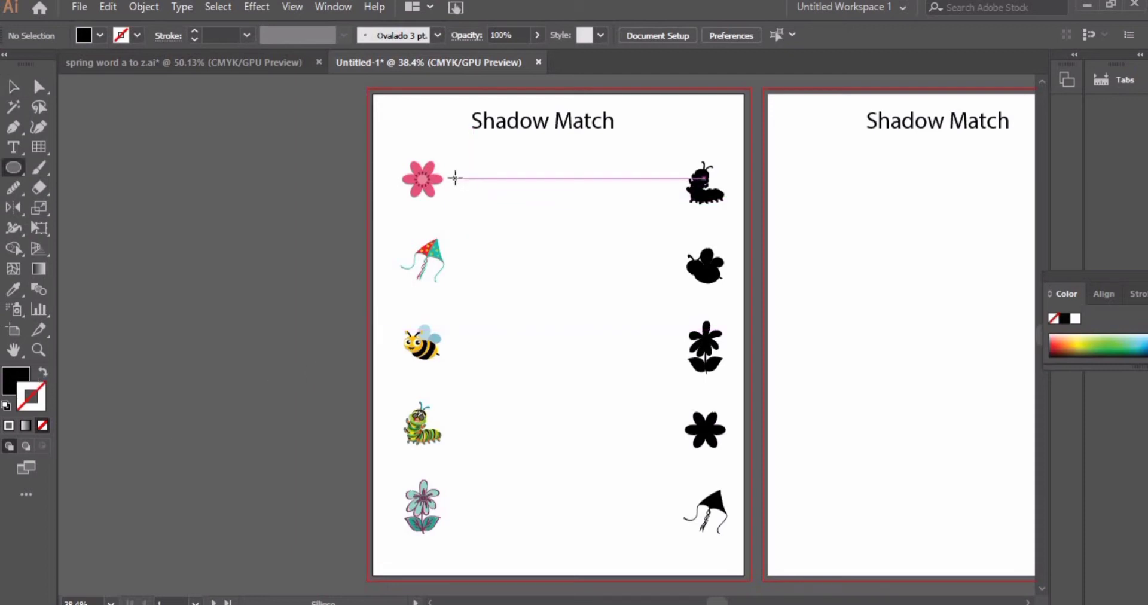
{"action": "left_click_drag", "start_coordinate": [451, 176], "coordinate": [457, 182]}
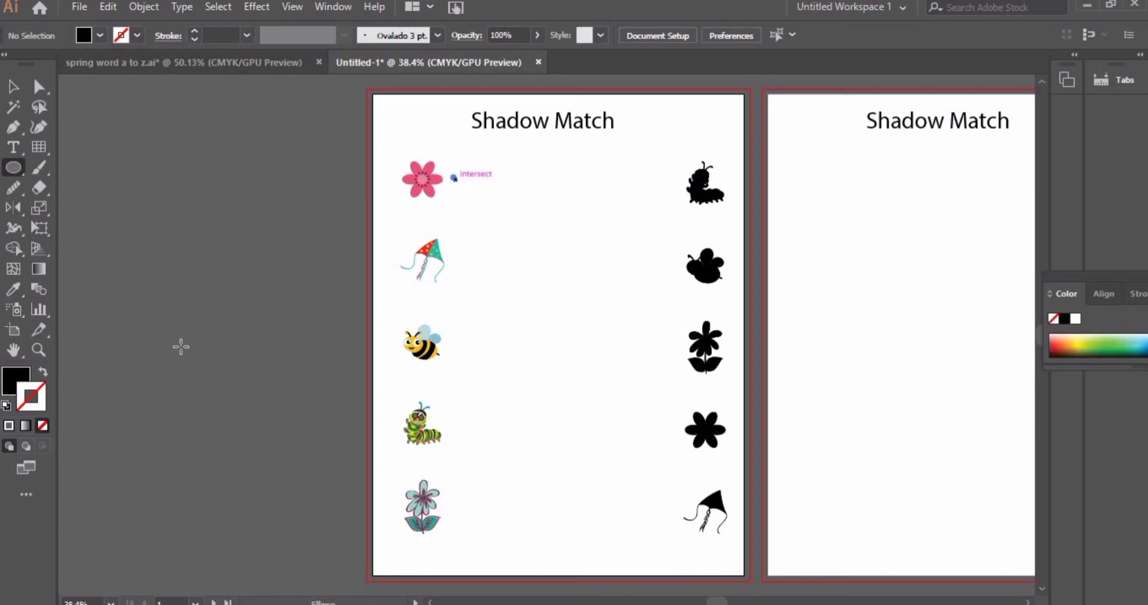
{"action": "key", "text": "v"}
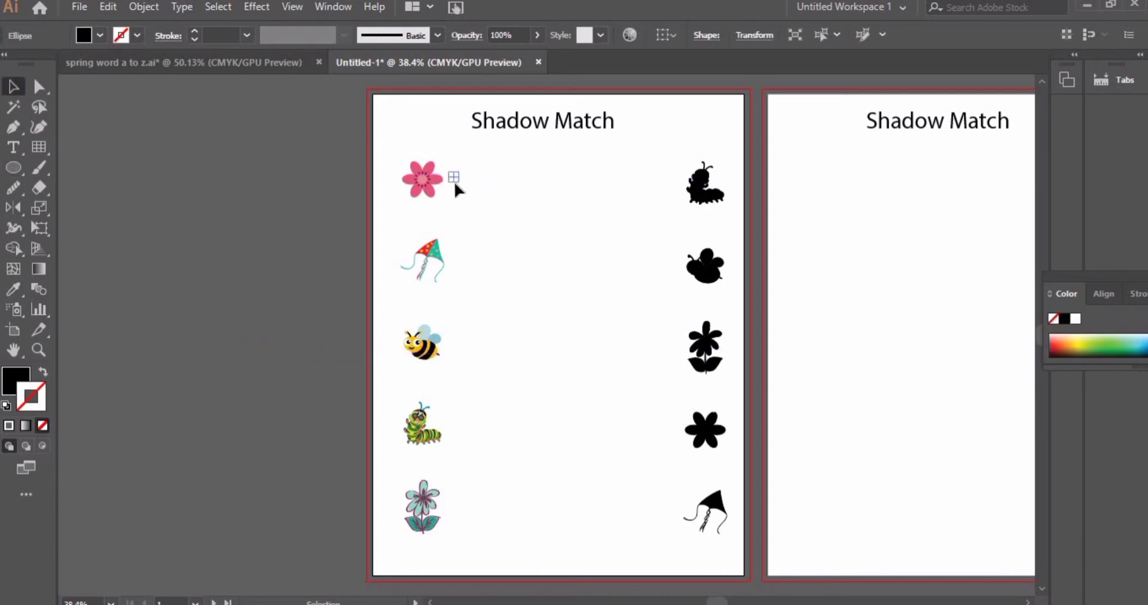
{"action": "left_click", "coordinate": [474, 237]}
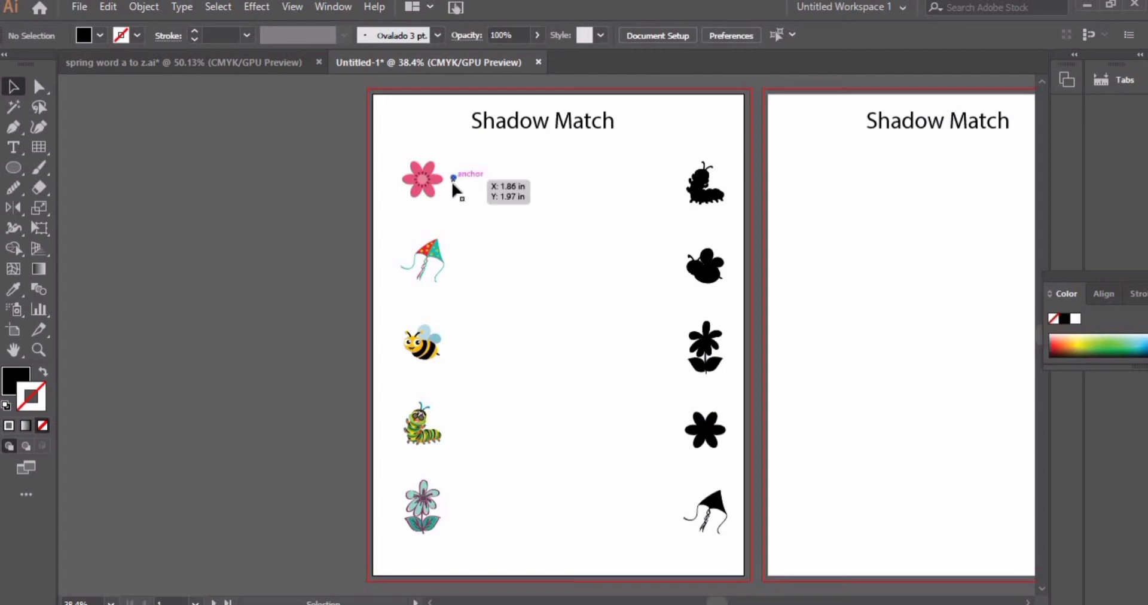
{"action": "left_click_drag", "start_coordinate": [452, 233], "coordinate": [456, 274]}
{"action": "key", "text": "ctrl+d"}
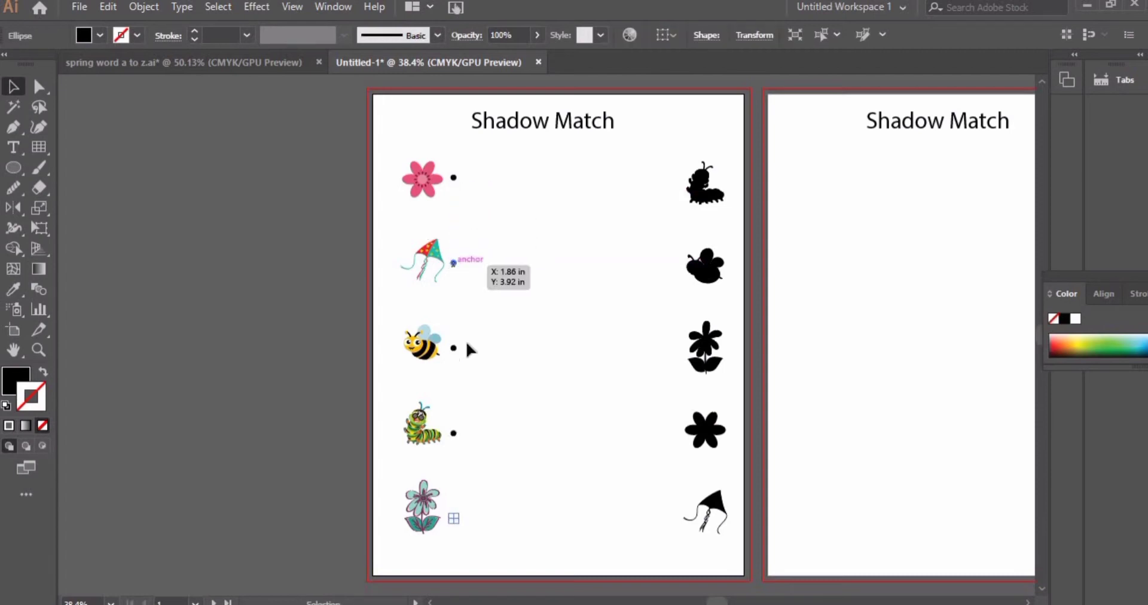
Duplicate the column of five dots across to the silhouettes, one dot beside each shape
{"action": "left_click_drag", "start_coordinate": [448, 162], "coordinate": [483, 525]}
{"action": "left_click_drag", "start_coordinate": [454, 443], "coordinate": [672, 445]}
{"action": "left_click", "coordinate": [612, 457]}
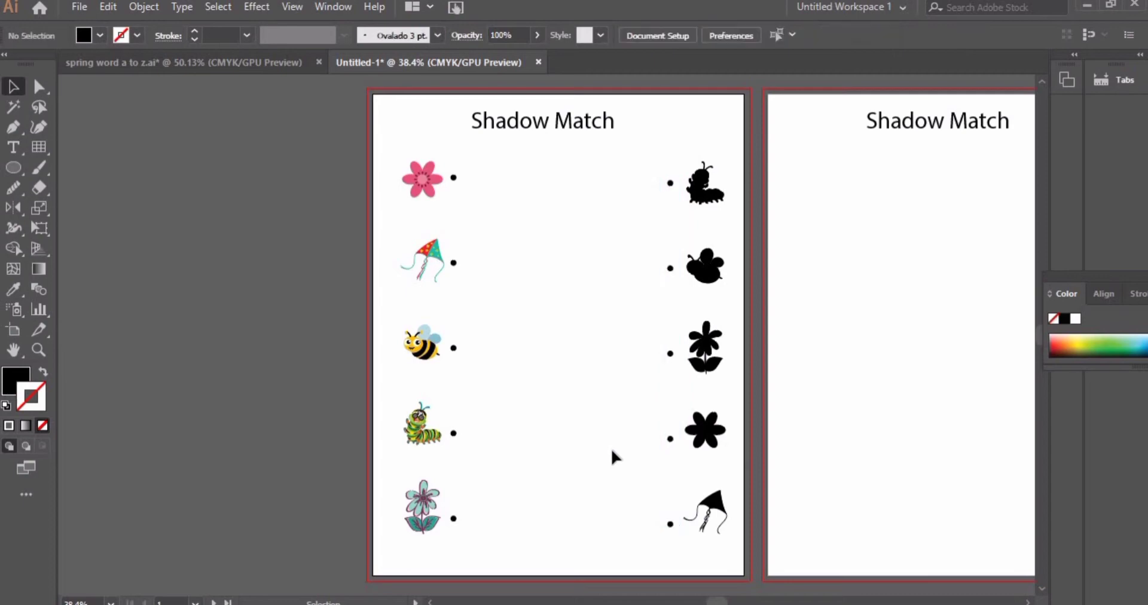
Draw a straight line with a 1 pt black stroke and no fill from the bee's dot to the bee silhouette's dot
{"action": "key", "text": "p"}
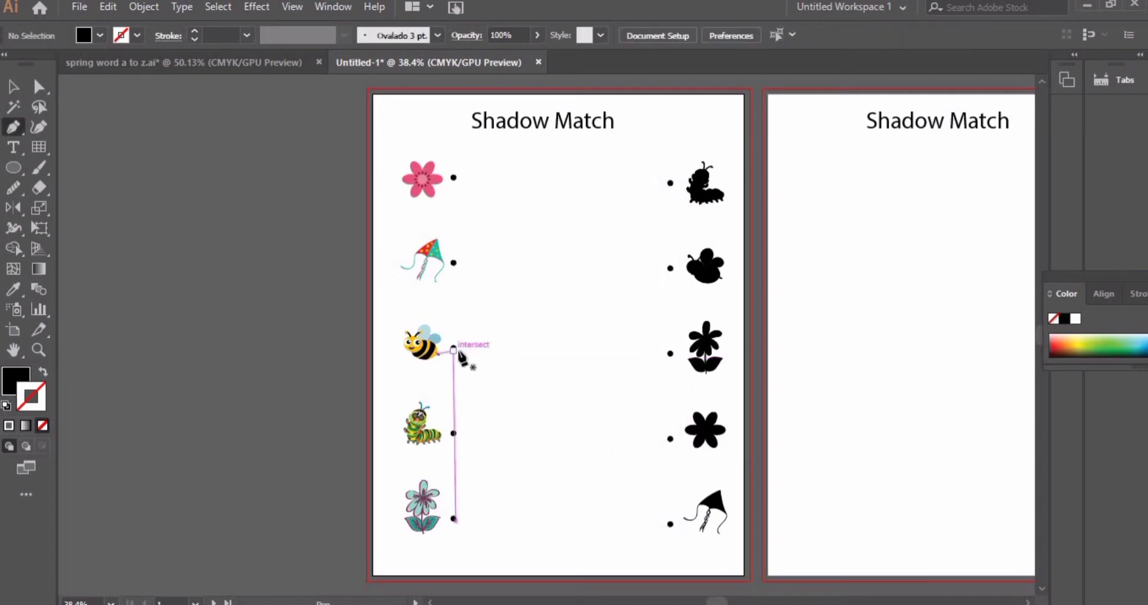
{"action": "left_click", "coordinate": [472, 353]}
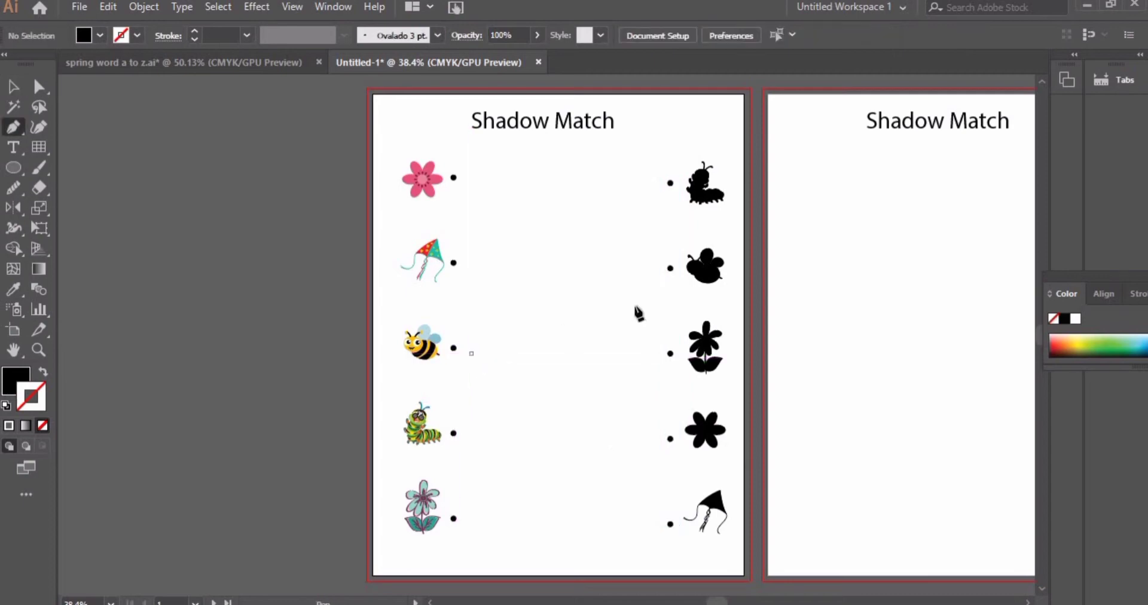
{"action": "left_click", "coordinate": [663, 274]}
{"action": "key", "text": "v"}
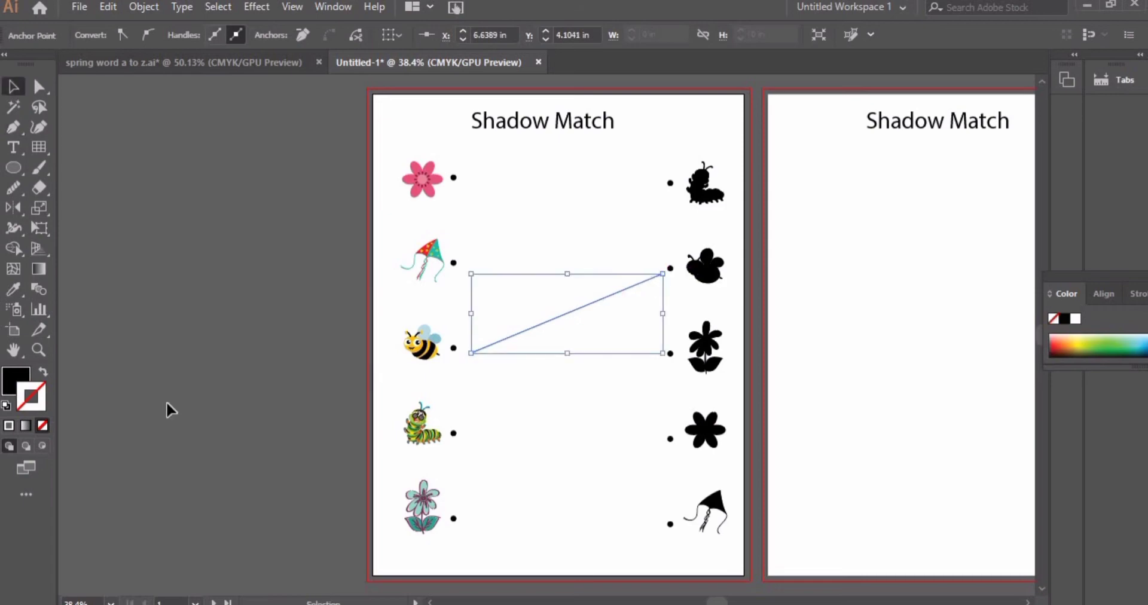
{"action": "key", "text": "shift+x"}
{"action": "left_click", "coordinate": [547, 473]}
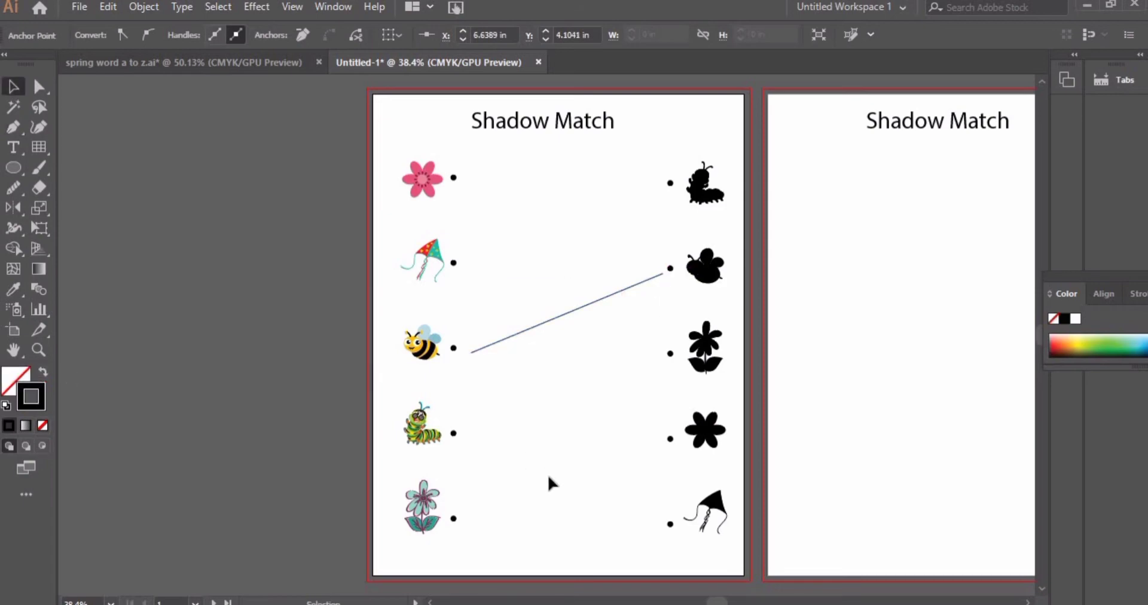
{"action": "key", "text": "a"}
Copy the column of five colored pictures about 8.99 in across onto the second artboard
{"action": "left_click_drag", "start_coordinate": [720, 603], "coordinate": [735, 603]}
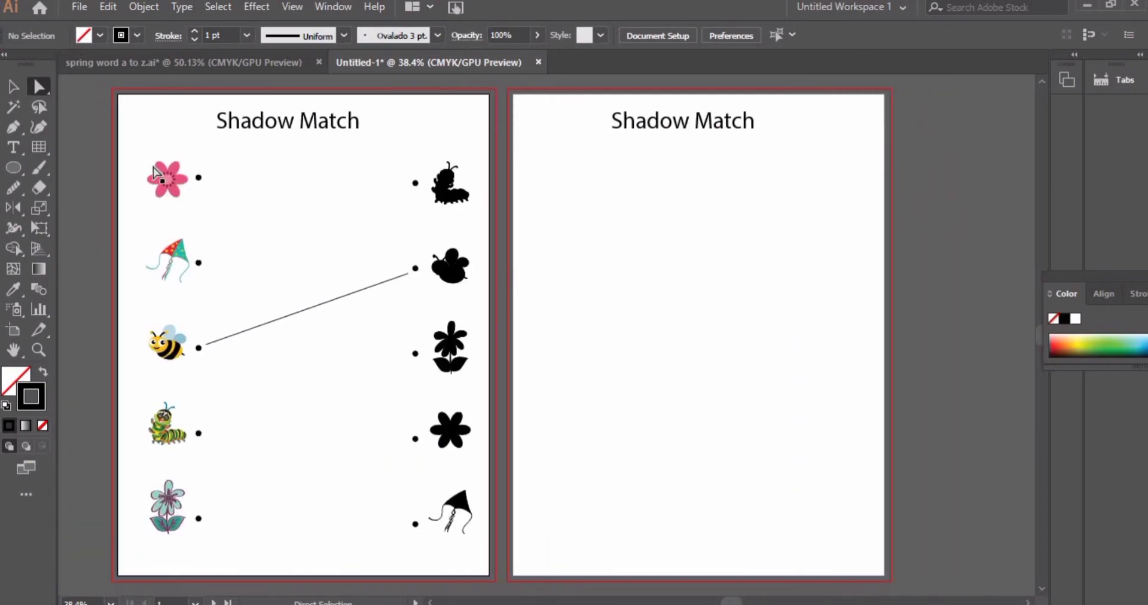
{"action": "left_click_drag", "start_coordinate": [120, 149], "coordinate": [169, 509]}
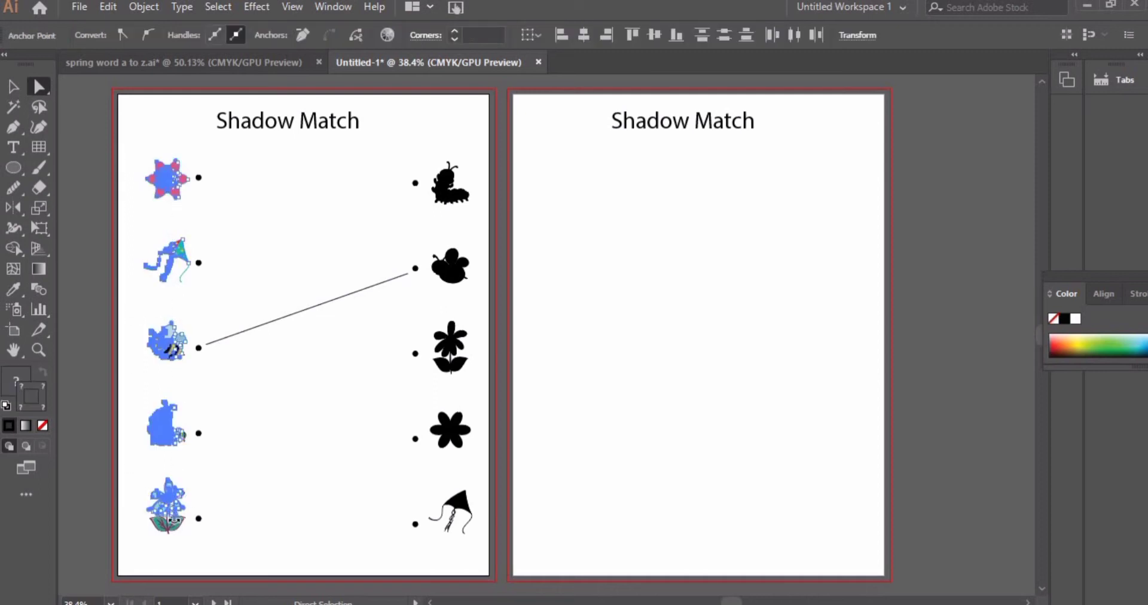
{"action": "key", "text": "v"}
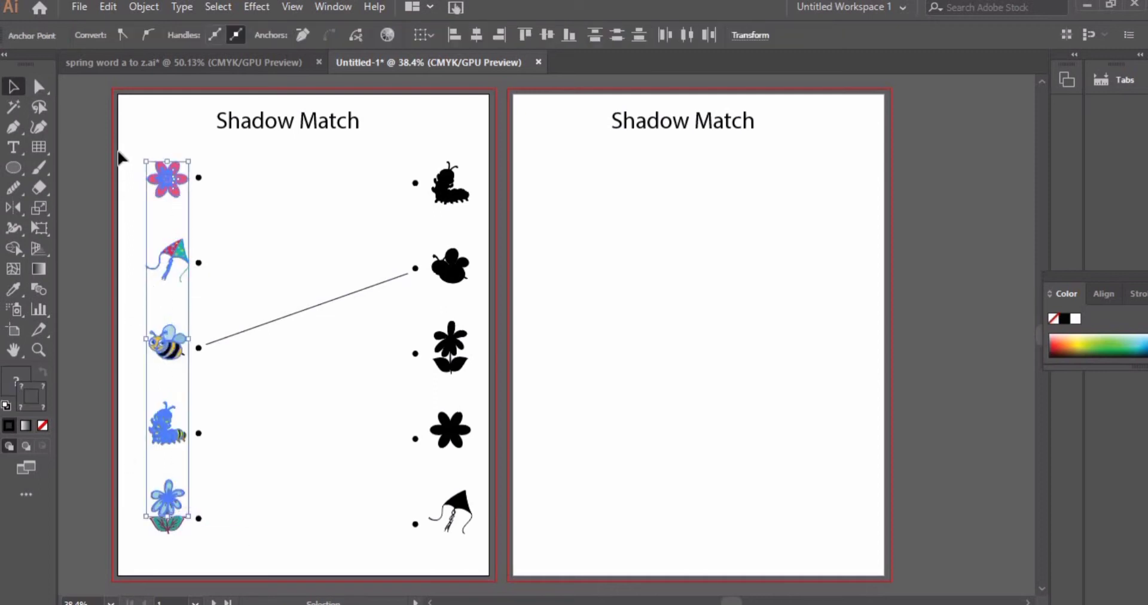
{"action": "key", "text": "ctrl+g"}
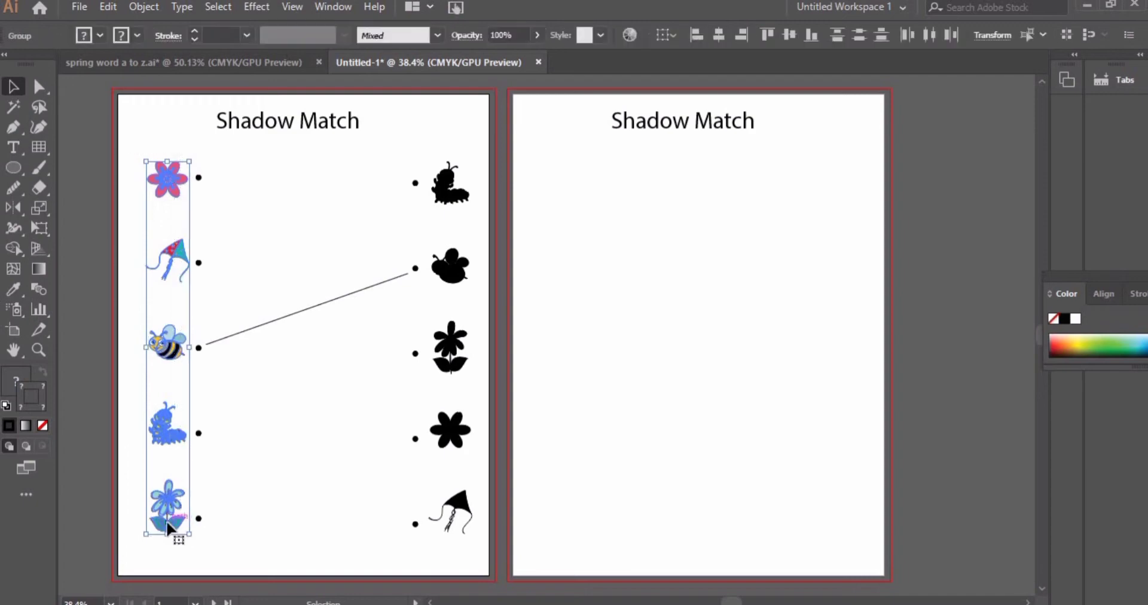
{"action": "left_click_drag", "start_coordinate": [321, 511], "coordinate": [534, 518]}
{"action": "left_click_drag", "start_coordinate": [572, 519], "coordinate": [561, 529]}
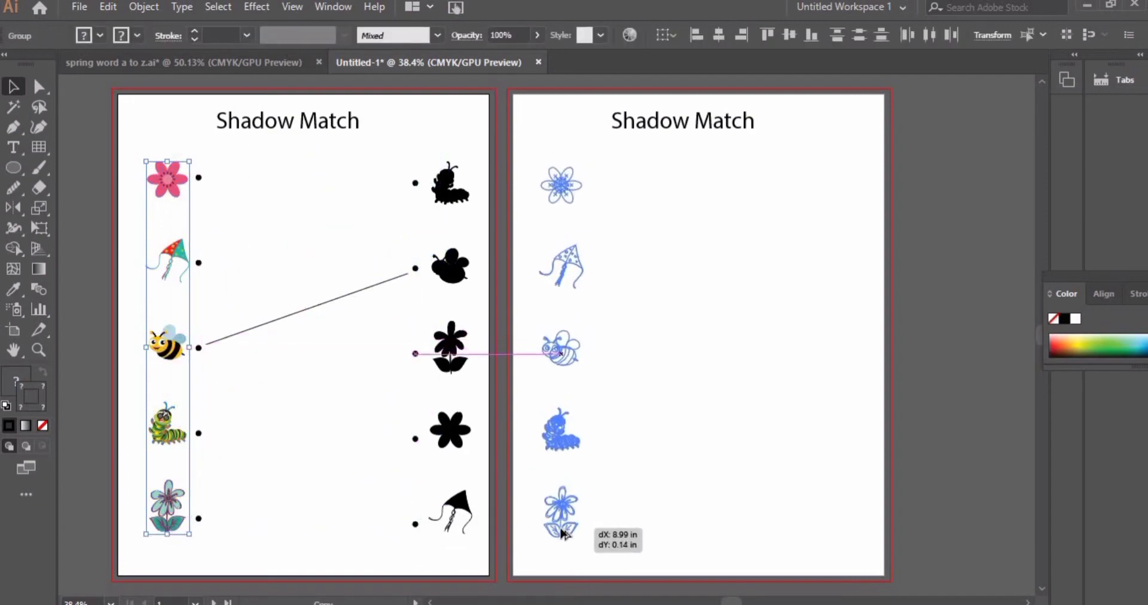
{"action": "left_click_drag", "start_coordinate": [672, 502], "coordinate": [672, 501]}
{"action": "left_click", "coordinate": [672, 502]}
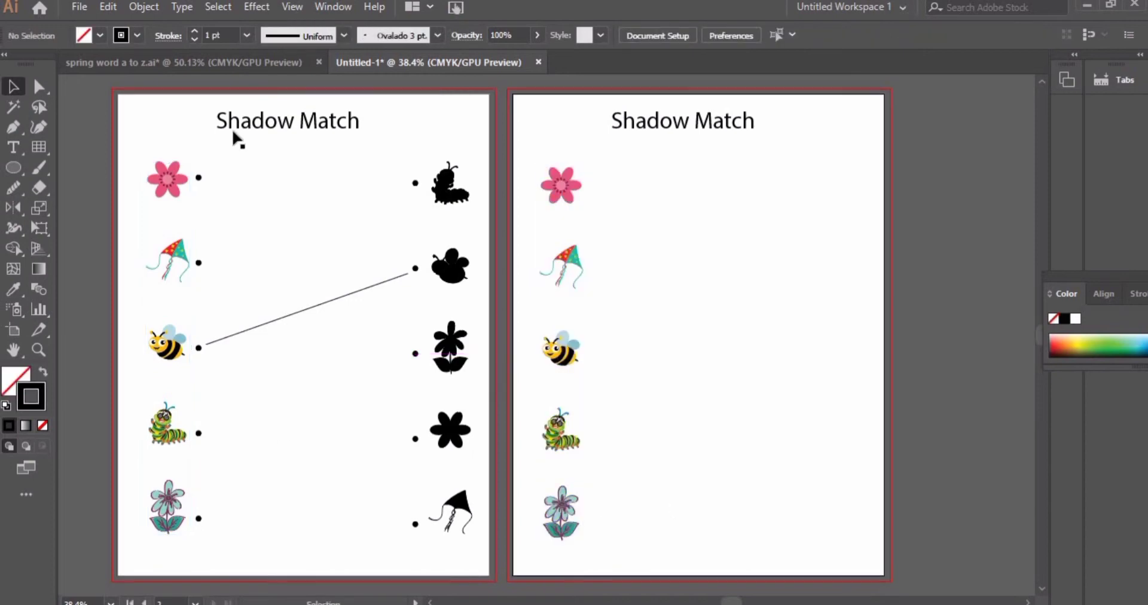
Copy the upper row of four flowers from "spring word a to z.ai" and place it, scaled down, beside the second artboard's pink flower
{"action": "left_click", "coordinate": [231, 62]}
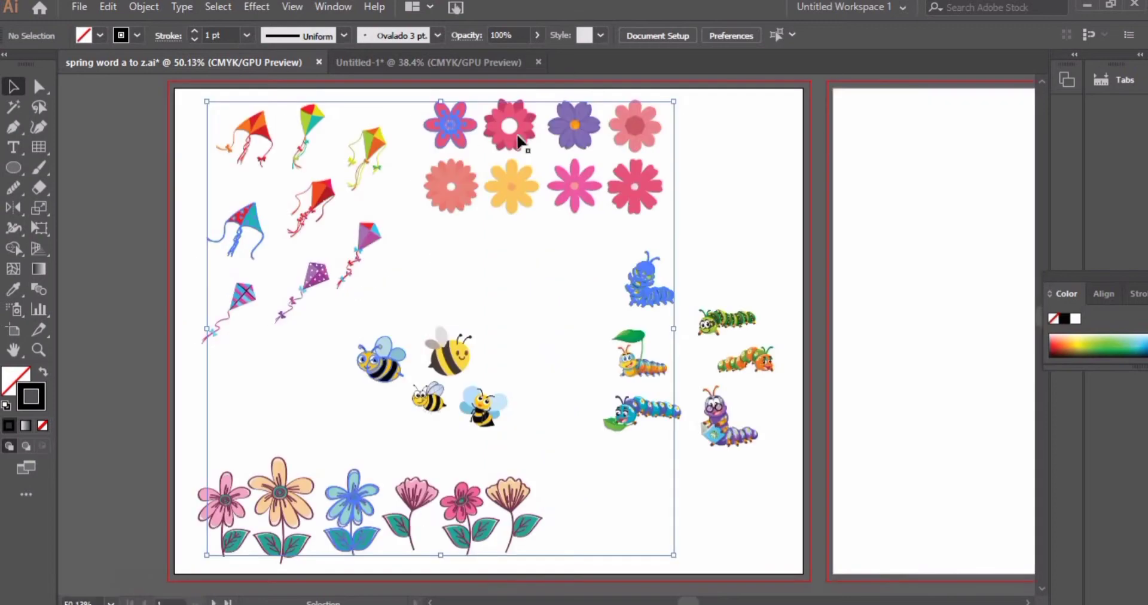
{"action": "left_click", "coordinate": [432, 99]}
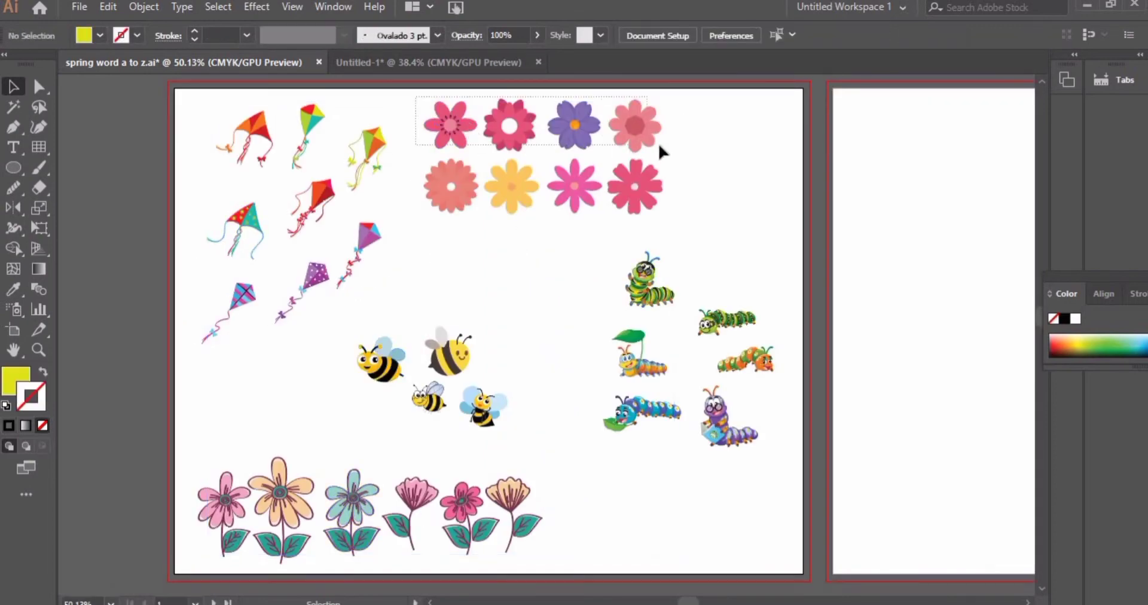
{"action": "left_click_drag", "start_coordinate": [660, 152], "coordinate": [658, 149]}
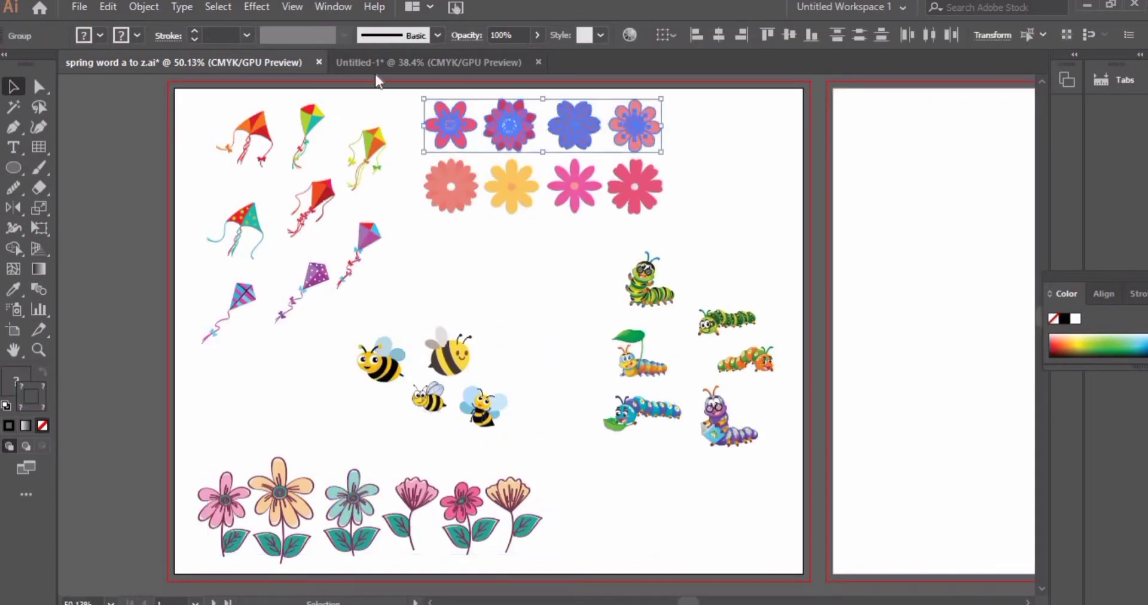
{"action": "left_click", "coordinate": [389, 63]}
{"action": "left_click", "coordinate": [674, 220]}
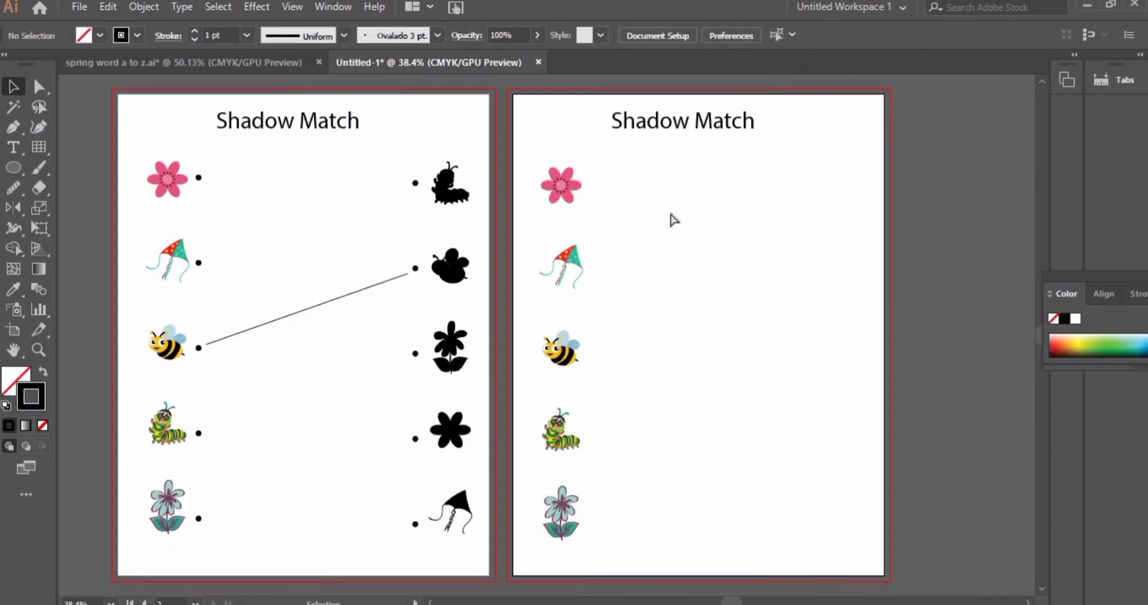
{"action": "key", "text": "ctrl+v"}
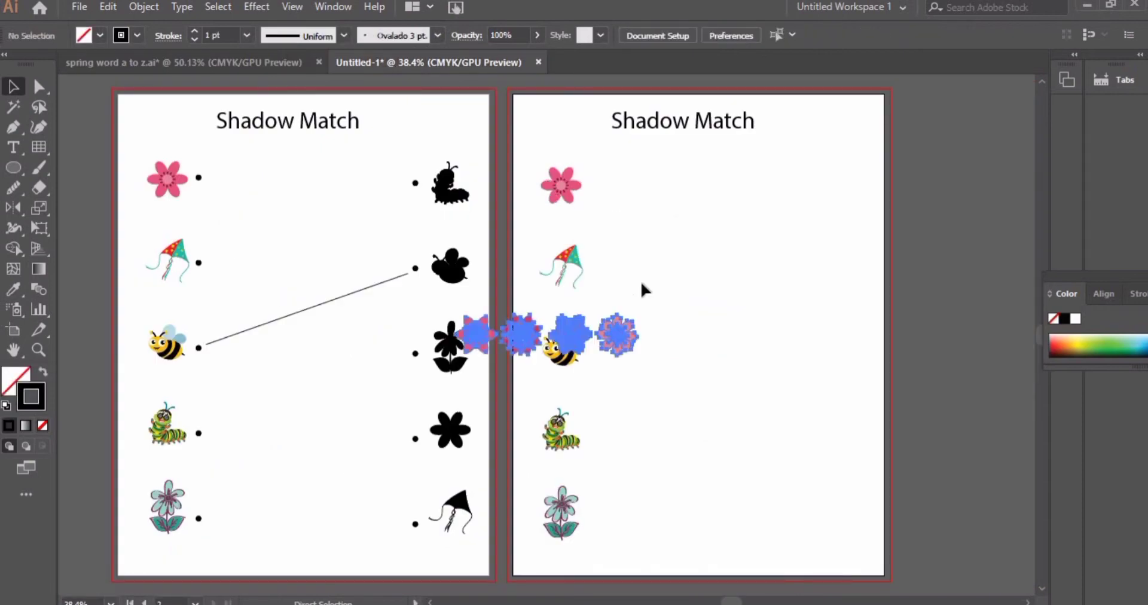
{"action": "left_click_drag", "start_coordinate": [612, 342], "coordinate": [842, 188]}
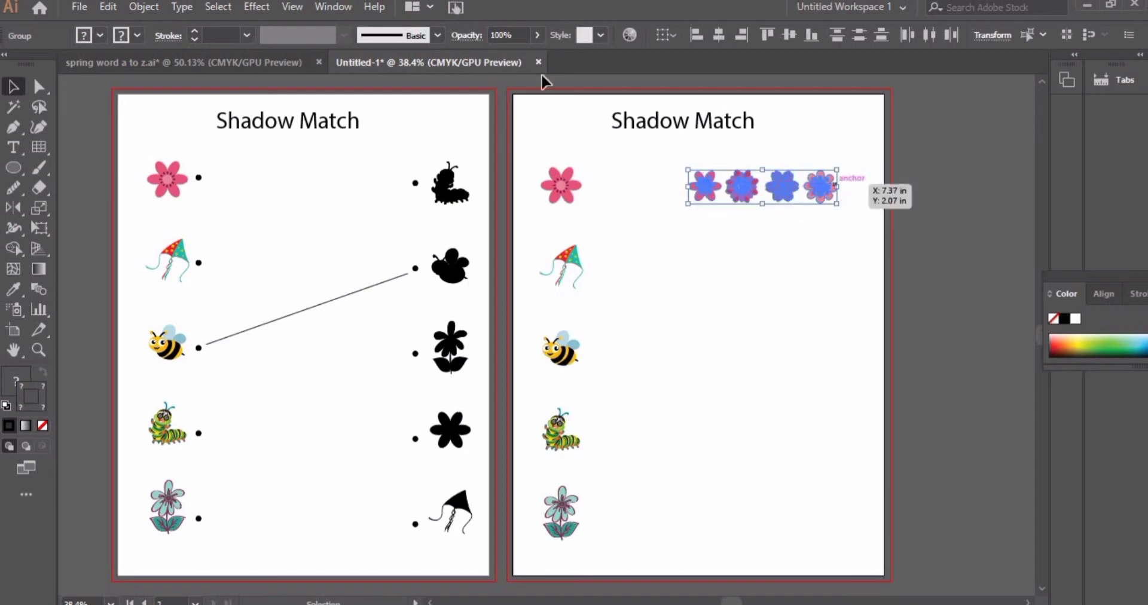
Copy the green, red, purple and teal-red kites from "spring word a to z.ai" and paste them into the worksheet document
{"action": "left_click", "coordinate": [282, 63]}
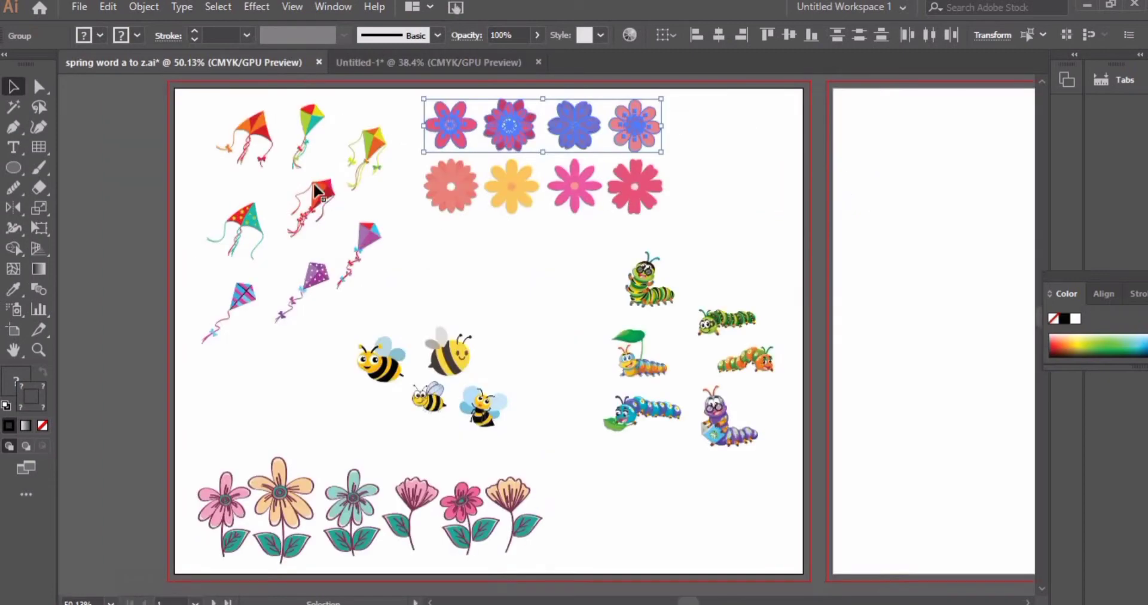
{"action": "left_click", "coordinate": [312, 214]}
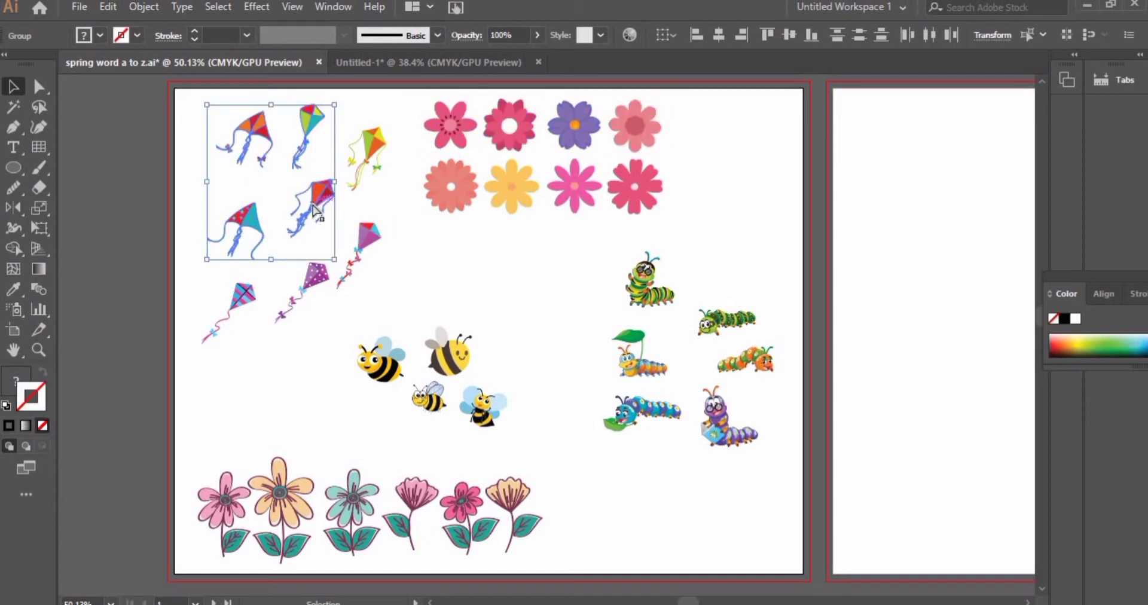
{"action": "left_click", "coordinate": [371, 239], "text": "shift"}
{"action": "left_click", "coordinate": [395, 64]}
{"action": "left_click", "coordinate": [637, 261]}
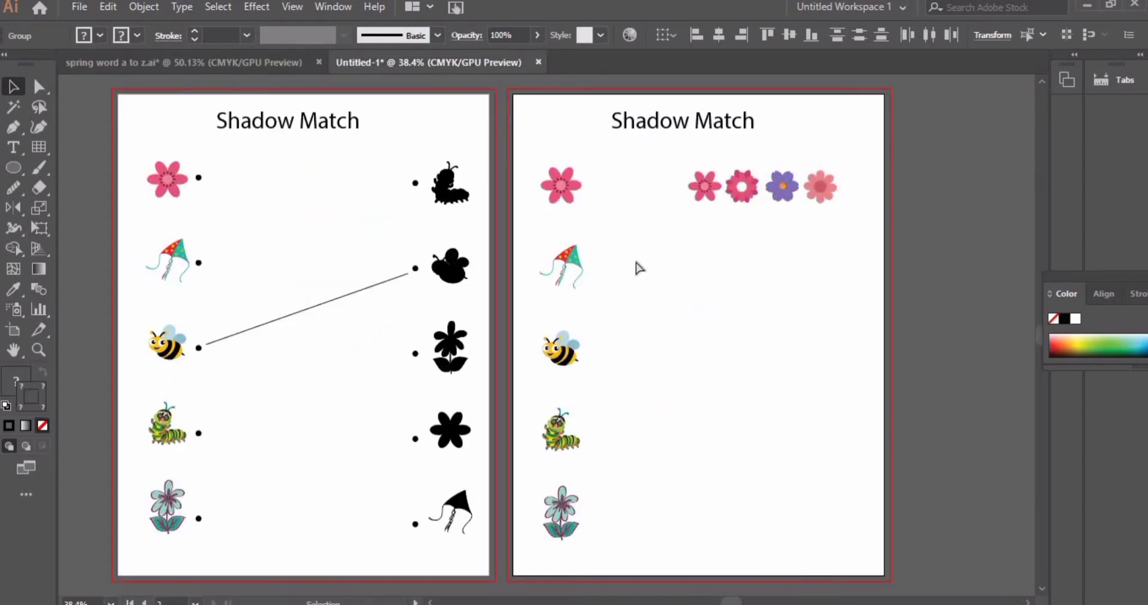
{"action": "key", "text": "ctrl+v"}
Arrange the four pasted kites in a row under the flowers, beside the second artboard's kite
{"action": "left_click_drag", "start_coordinate": [567, 333], "coordinate": [748, 271]}
{"action": "left_click", "coordinate": [770, 302]}
{"action": "left_click_drag", "start_coordinate": [743, 356], "coordinate": [781, 279]}
{"action": "left_click_drag", "start_coordinate": [652, 345], "coordinate": [694, 261]}
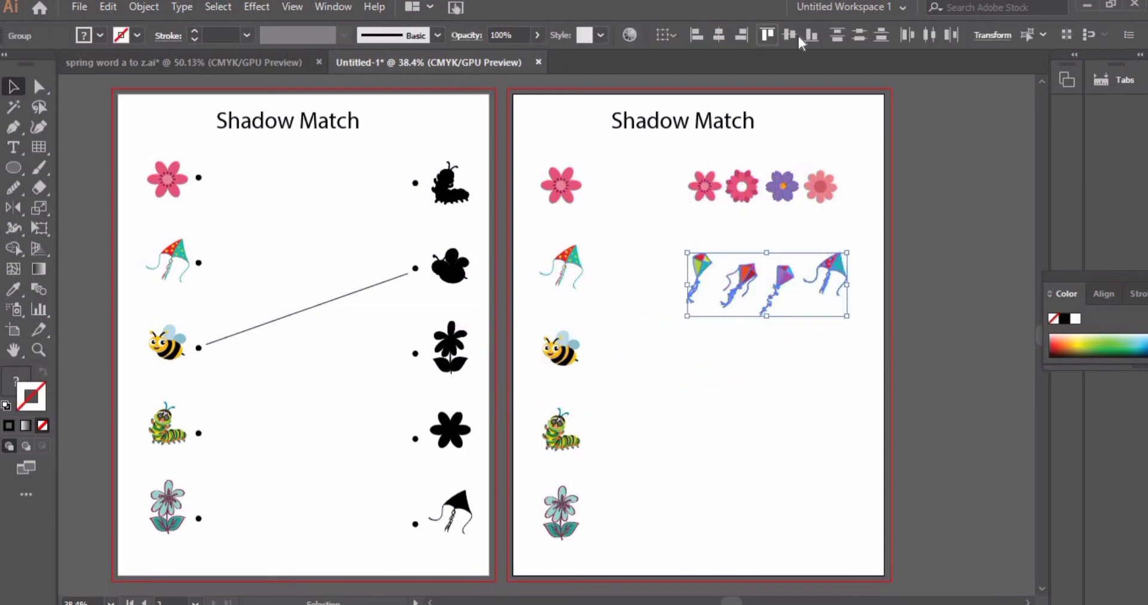
Align the four kites on the second artboard by their top edges and distribute them evenly across the row
{"action": "left_click", "coordinate": [767, 34]}
{"action": "left_click", "coordinate": [929, 35]}
{"action": "left_click", "coordinate": [792, 244]}
Copy the group of bees from "spring word a to z.ai" and paste them into the worksheet document
{"action": "left_click", "coordinate": [289, 63]}
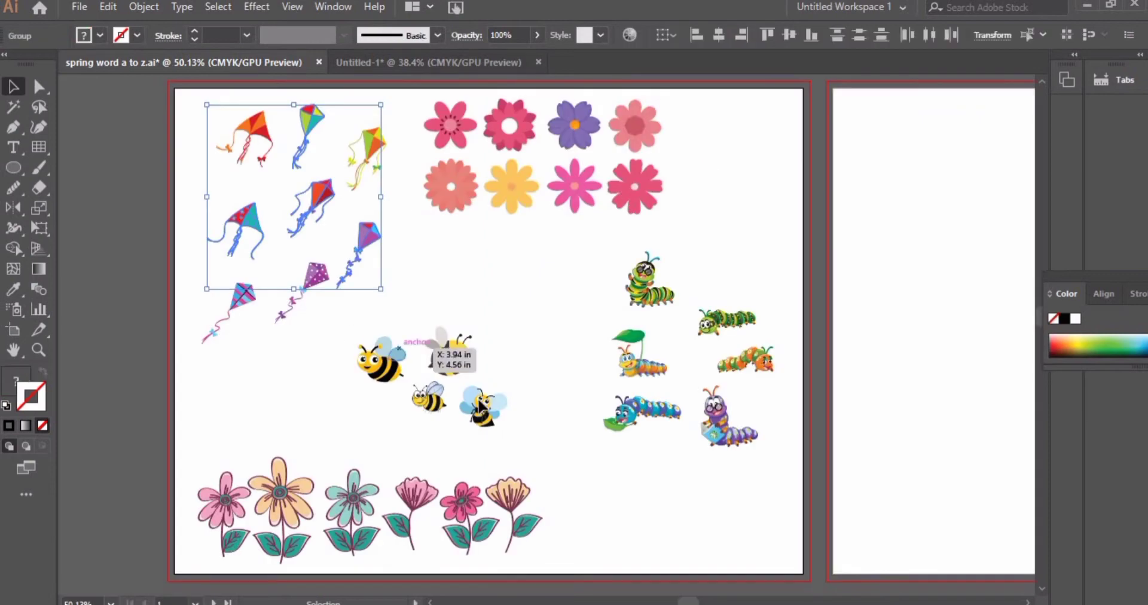
{"action": "left_click_drag", "start_coordinate": [396, 334], "coordinate": [495, 419]}
{"action": "left_click", "coordinate": [391, 65]}
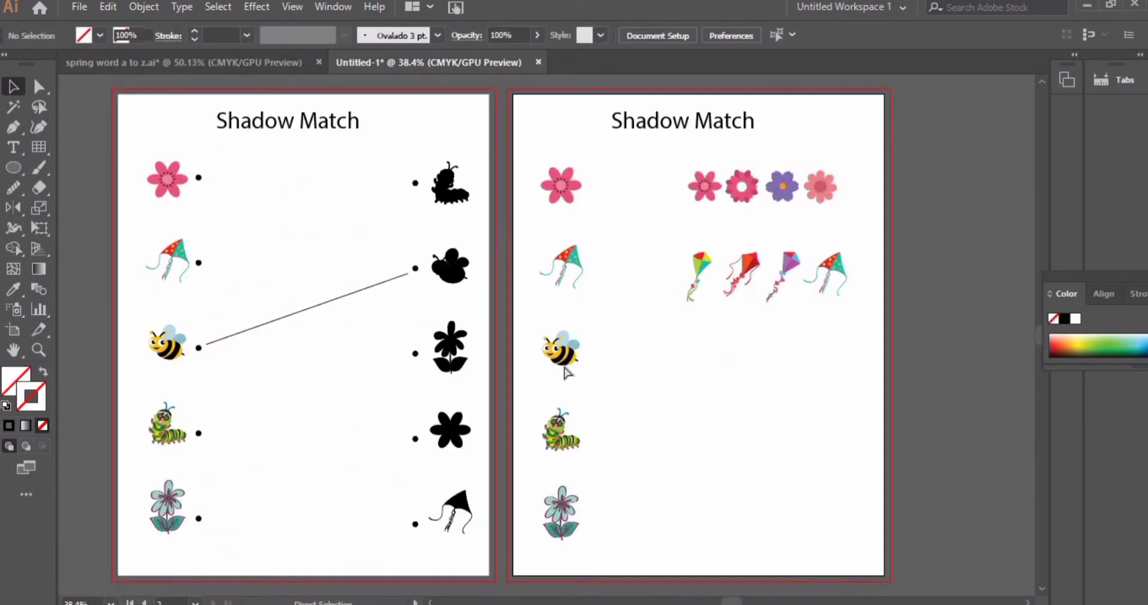
{"action": "key", "text": "ctrl+v"}
Arrange three of the pasted bees in a row under the kites, setting the small striped bee aside
{"action": "left_click_drag", "start_coordinate": [589, 368], "coordinate": [743, 357]}
{"action": "left_click", "coordinate": [818, 377]}
{"action": "left_click_drag", "start_coordinate": [824, 354], "coordinate": [833, 348]}
{"action": "left_click_drag", "start_coordinate": [742, 360], "coordinate": [612, 388]}
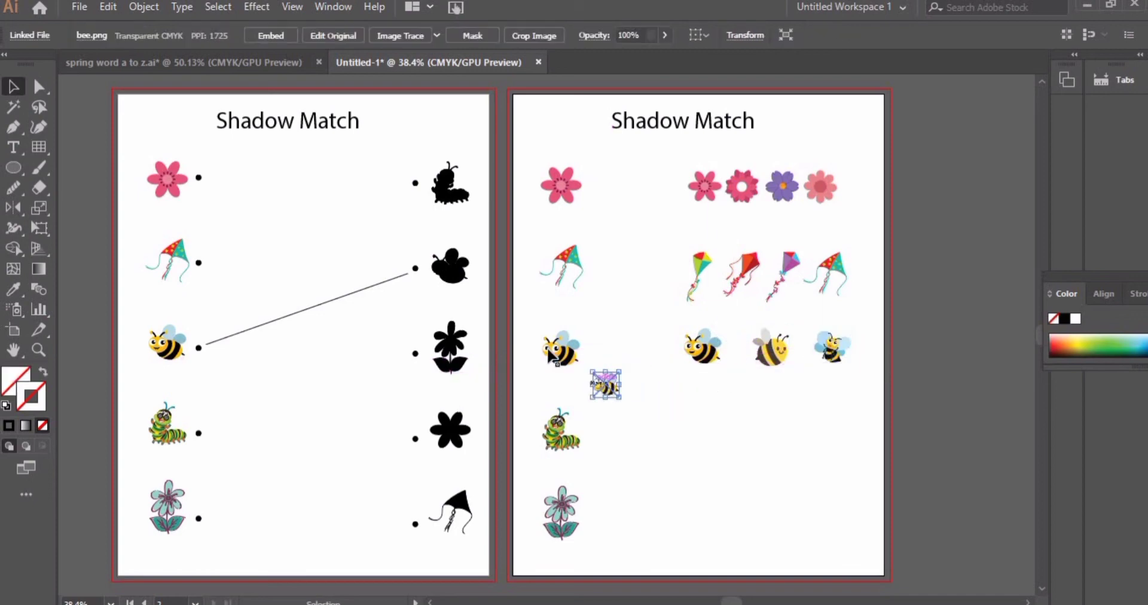
Add a mirrored bee to the row, copy the unmirrored bee back into the picture column, and delete the small striped bee
{"action": "left_click_drag", "start_coordinate": [548, 350], "coordinate": [726, 358]}
{"action": "right_click", "coordinate": [723, 355]}
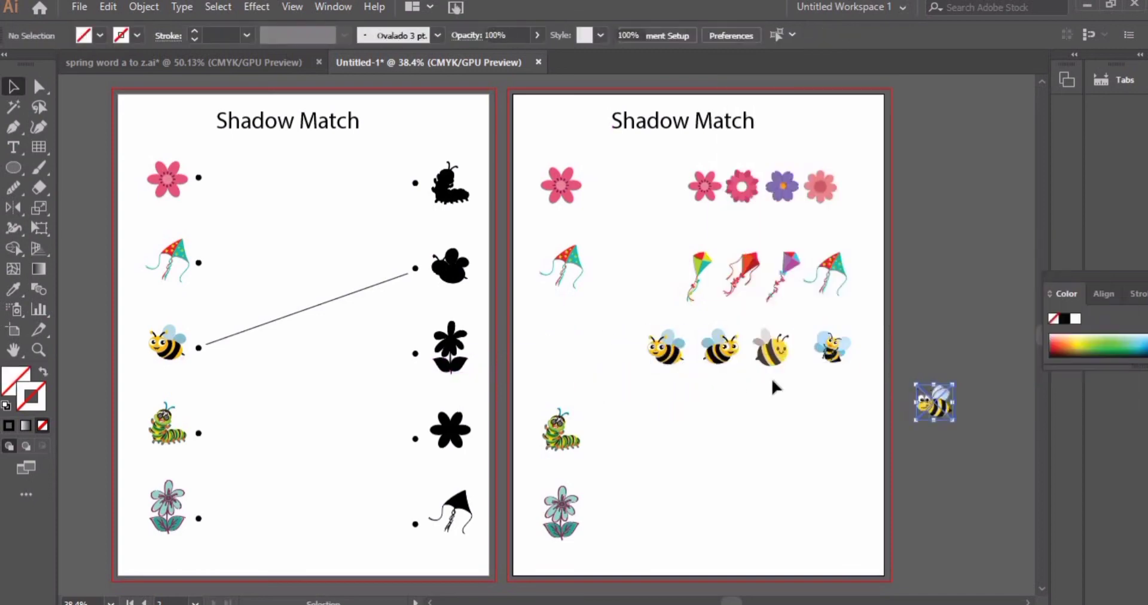
{"action": "left_click_drag", "start_coordinate": [663, 353], "coordinate": [559, 353], "text": "alt"}
{"action": "key", "text": "Delete"}
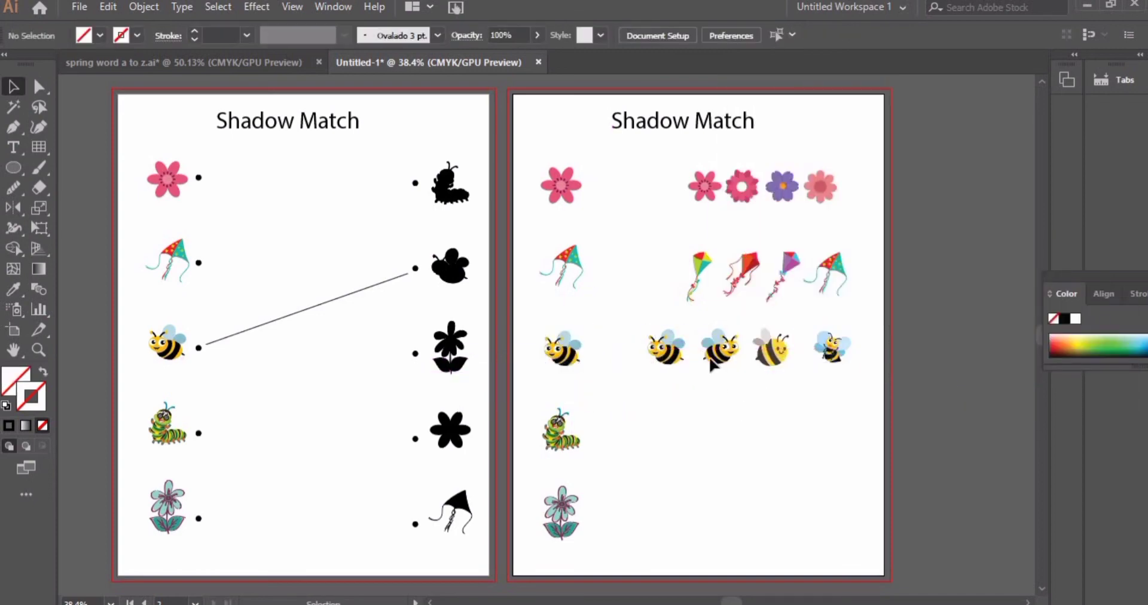
Copy the green, leaf-carrying, orange and blue caterpillars from "spring word a to z.ai" and paste them into the worksheet document
{"action": "left_click", "coordinate": [277, 61]}
{"action": "left_click_drag", "start_coordinate": [577, 275], "coordinate": [651, 294]}
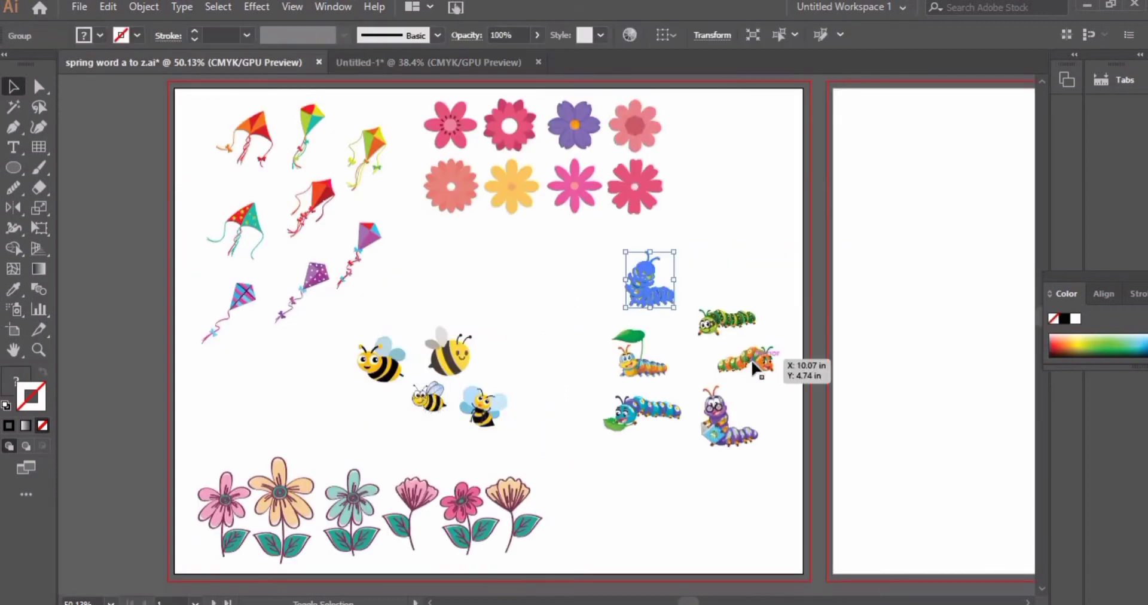
{"action": "left_click", "coordinate": [752, 364], "text": "shift"}
{"action": "left_click", "coordinate": [658, 422], "text": "shift"}
{"action": "left_click", "coordinate": [375, 64]}
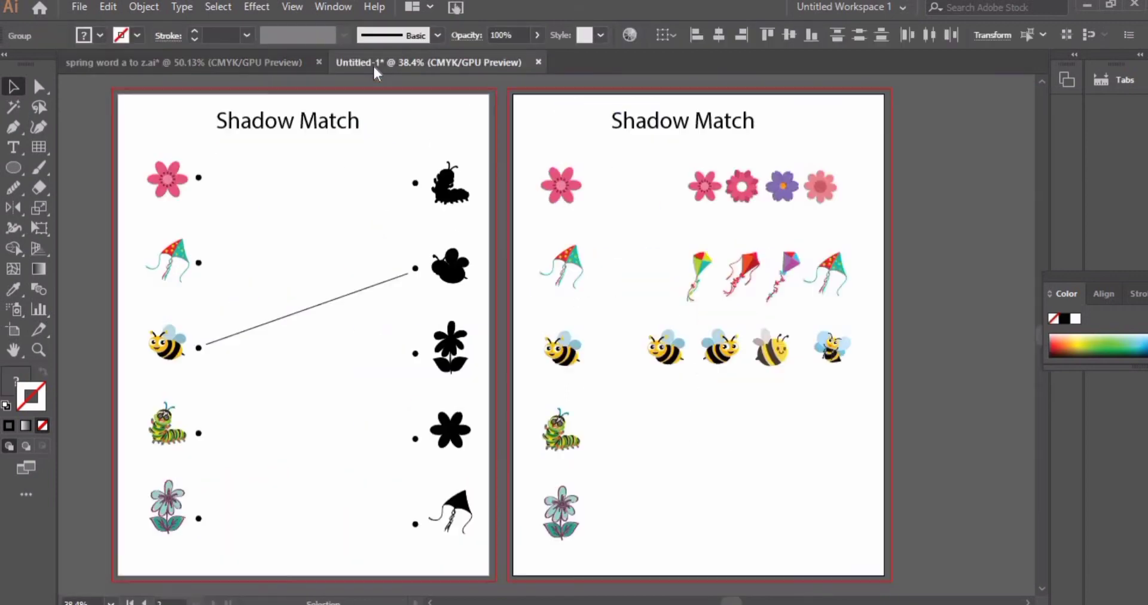
{"action": "key", "text": "ctrl+v"}
Arrange the four pasted caterpillars in a row under the bees, beside the second artboard's caterpillar
{"action": "left_click_drag", "start_coordinate": [513, 366], "coordinate": [682, 431]}
{"action": "left_click", "coordinate": [691, 437]}
{"action": "left_click_drag", "start_coordinate": [748, 516], "coordinate": [817, 421]}
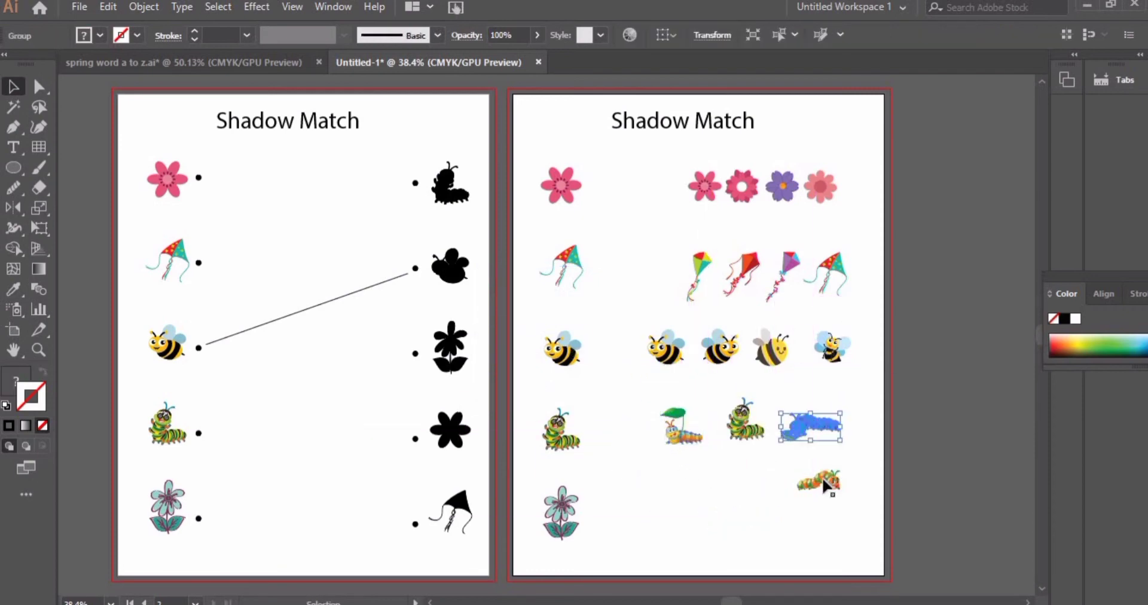
{"action": "left_click_drag", "start_coordinate": [809, 477], "coordinate": [858, 427]}
{"action": "left_click_drag", "start_coordinate": [856, 428], "coordinate": [834, 428]}
{"action": "left_click_drag", "start_coordinate": [784, 428], "coordinate": [768, 428]}
{"action": "left_click_drag", "start_coordinate": [732, 422], "coordinate": [714, 427]}
{"action": "left_click_drag", "start_coordinate": [649, 401], "coordinate": [853, 406]}
{"action": "left_click_drag", "start_coordinate": [792, 440], "coordinate": [804, 444]}
{"action": "left_click", "coordinate": [752, 430]}
Copy the pink, teal, red and tulip-shaped peach stemmed flowers from "spring word a to z.ai" and paste them into the worksheet document
{"action": "left_click", "coordinate": [282, 62]}
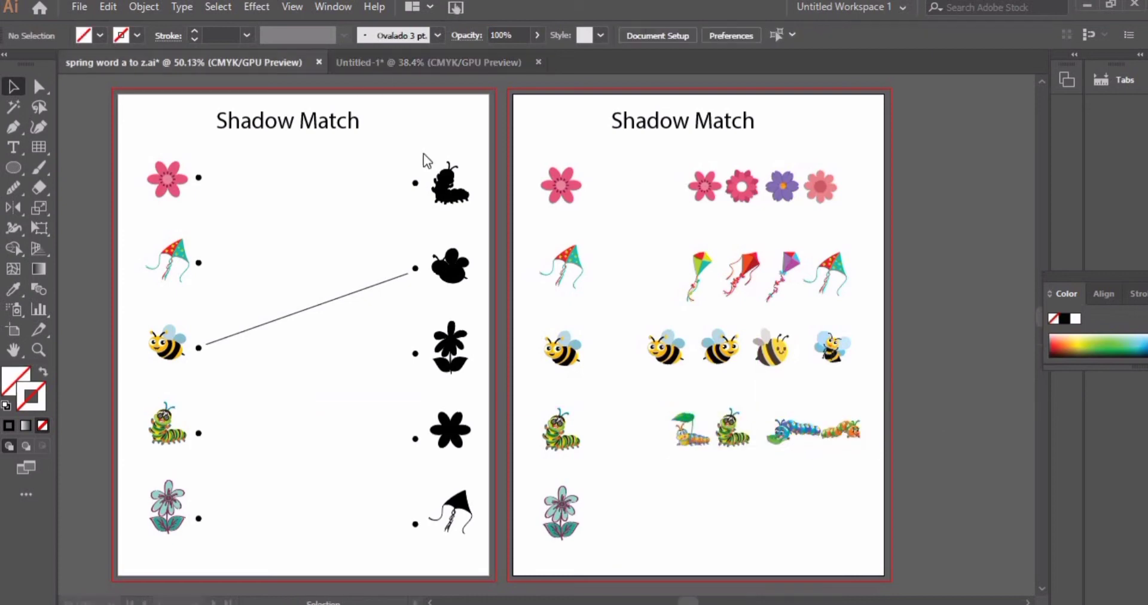
{"action": "left_click_drag", "start_coordinate": [426, 532], "coordinate": [426, 533]}
{"action": "left_click", "coordinate": [418, 517], "text": "shift"}
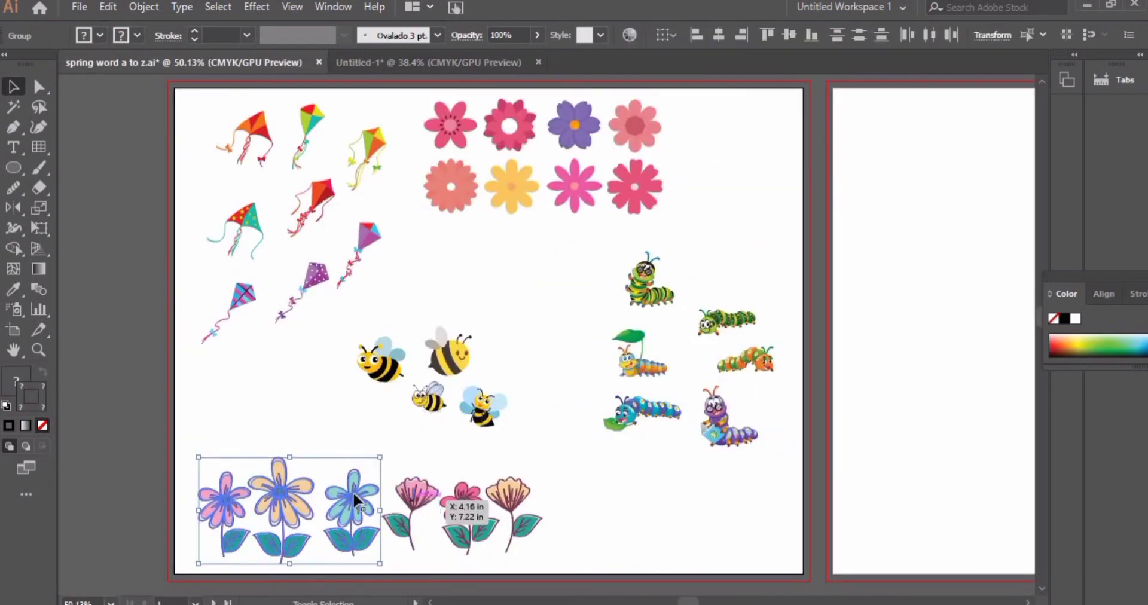
{"action": "left_click", "coordinate": [280, 503], "text": "shift"}
{"action": "left_click", "coordinate": [509, 496], "text": "shift"}
{"action": "left_click", "coordinate": [463, 504], "text": "shift"}
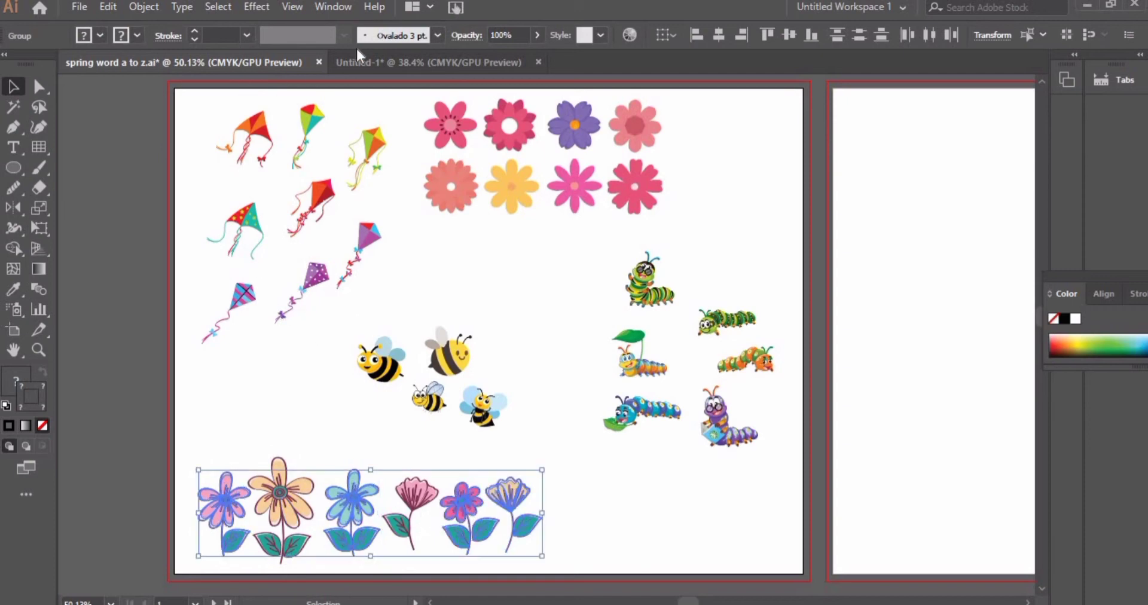
{"action": "left_click", "coordinate": [366, 62]}
{"action": "key", "text": "ctrl+v"}
Scale down the pasted stemmed flowers and line them up in a row under the caterpillars, beside the teal flower
{"action": "left_click_drag", "start_coordinate": [534, 332], "coordinate": [717, 527]}
{"action": "left_click", "coordinate": [777, 520]}
{"action": "left_click_drag", "start_coordinate": [815, 534], "coordinate": [806, 535]}
{"action": "left_click_drag", "start_coordinate": [724, 502], "coordinate": [748, 505]}
{"action": "left_click_drag", "start_coordinate": [770, 492], "coordinate": [764, 504]}
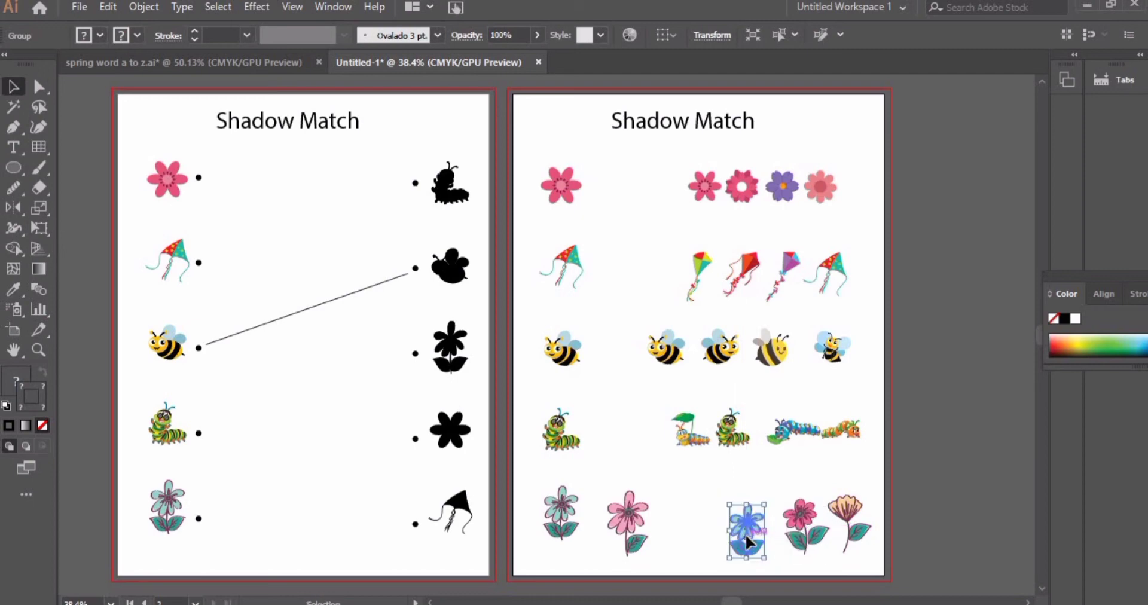
{"action": "left_click_drag", "start_coordinate": [745, 542], "coordinate": [749, 538]}
{"action": "left_click_drag", "start_coordinate": [628, 529], "coordinate": [692, 527]}
{"action": "left_click_drag", "start_coordinate": [715, 488], "coordinate": [710, 502]}
{"action": "left_click_drag", "start_coordinate": [692, 531], "coordinate": [688, 533]}
{"action": "left_click_drag", "start_coordinate": [749, 527], "coordinate": [717, 516]}
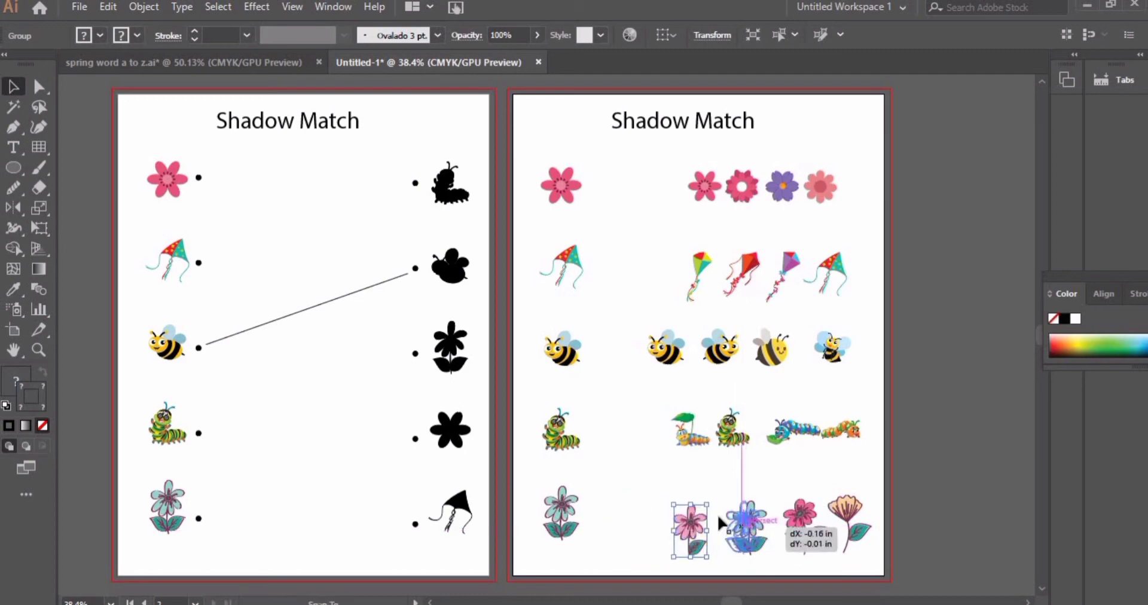
{"action": "left_click_drag", "start_coordinate": [662, 487], "coordinate": [879, 542]}
{"action": "left_click", "coordinate": [837, 36]}
Align the four caterpillars in their row, move the orange one outward, and distribute them evenly
{"action": "left_click_drag", "start_coordinate": [654, 406], "coordinate": [872, 457]}
{"action": "left_click", "coordinate": [790, 35]}
{"action": "left_click_drag", "start_coordinate": [656, 411], "coordinate": [869, 444]}
{"action": "left_click_drag", "start_coordinate": [846, 437], "coordinate": [830, 462]}
{"action": "left_click", "coordinate": [833, 467]}
{"action": "left_click_drag", "start_coordinate": [848, 438], "coordinate": [870, 441]}
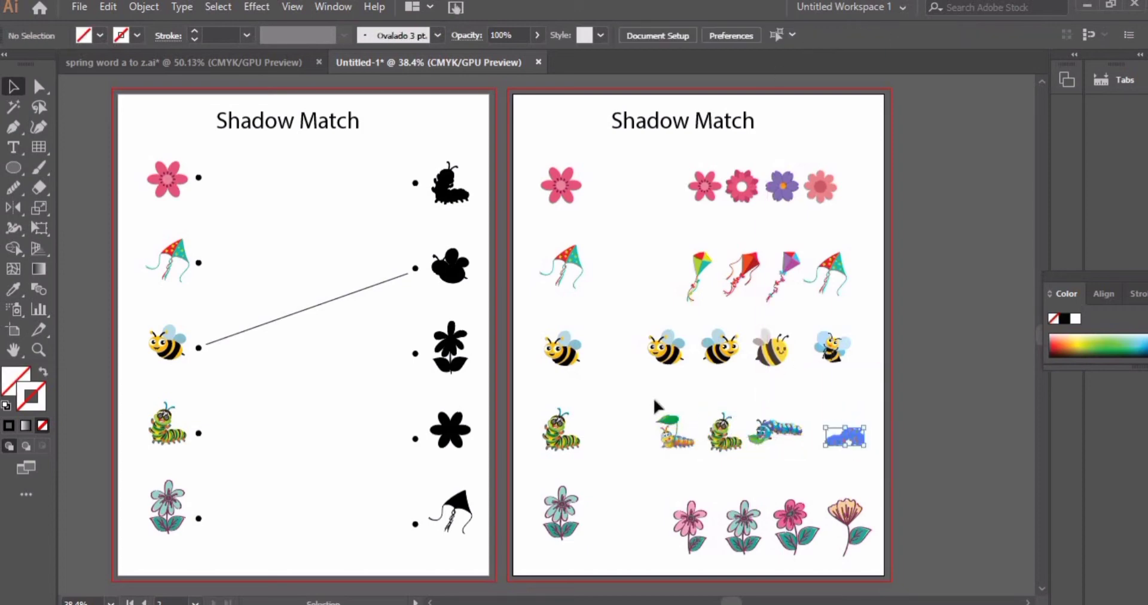
{"action": "left_click_drag", "start_coordinate": [654, 405], "coordinate": [866, 454]}
{"action": "left_click", "coordinate": [929, 35]}
{"action": "left_click", "coordinate": [784, 460]}
Distribute the four bees evenly across their row and align them by their bottom edges
{"action": "left_click_drag", "start_coordinate": [648, 331], "coordinate": [856, 363]}
{"action": "left_click", "coordinate": [929, 34]}
{"action": "left_click", "coordinate": [811, 34]}
Widen the kite row by moving its outer kites apart and distribute the four kites evenly
{"action": "left_click_drag", "start_coordinate": [678, 246], "coordinate": [842, 288]}
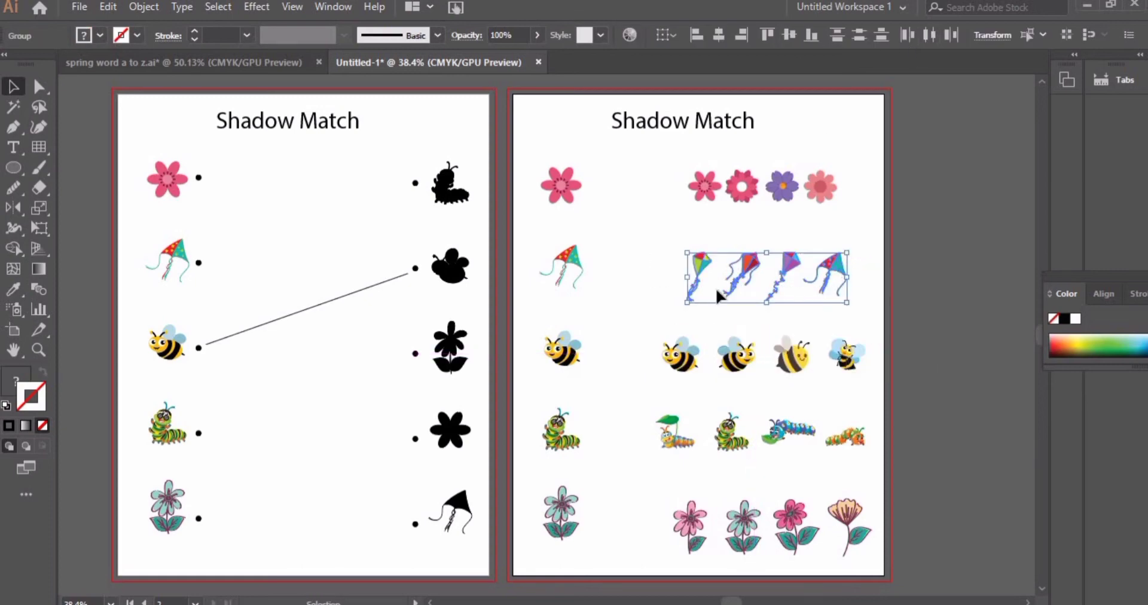
{"action": "left_click_drag", "start_coordinate": [701, 275], "coordinate": [690, 276]}
{"action": "left_click", "coordinate": [866, 284]}
{"action": "left_click_drag", "start_coordinate": [828, 267], "coordinate": [852, 269]}
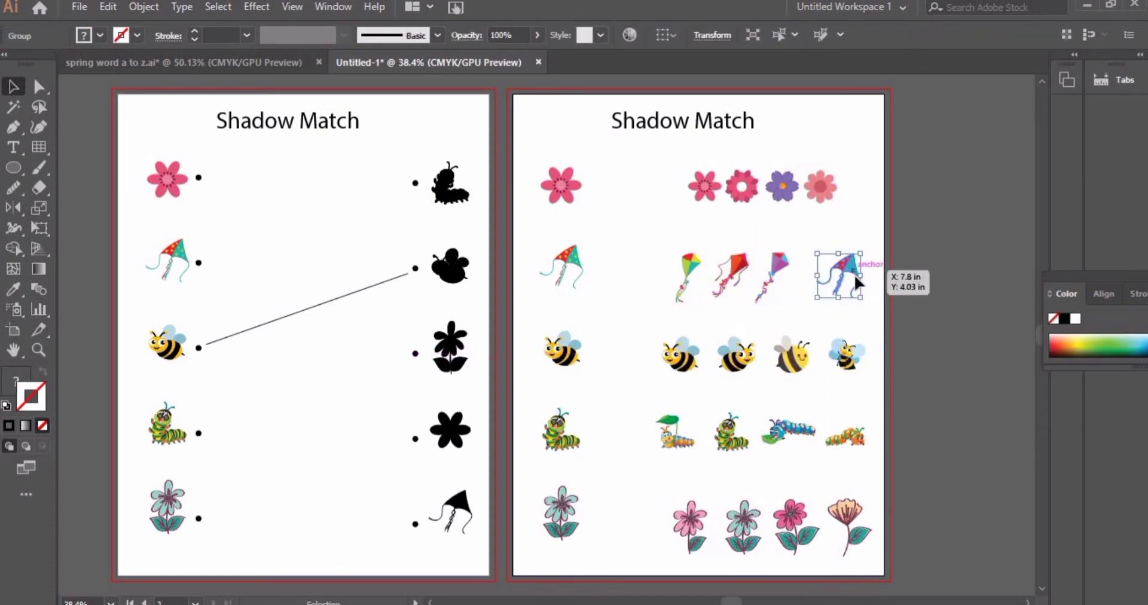
{"action": "left_click_drag", "start_coordinate": [671, 246], "coordinate": [863, 290]}
{"action": "left_click", "coordinate": [929, 34]}
Widen the upper flower row by moving its outer flowers apart and distribute the four flowers evenly
{"action": "left_click_drag", "start_coordinate": [694, 188], "coordinate": [676, 185]}
{"action": "left_click", "coordinate": [831, 208]}
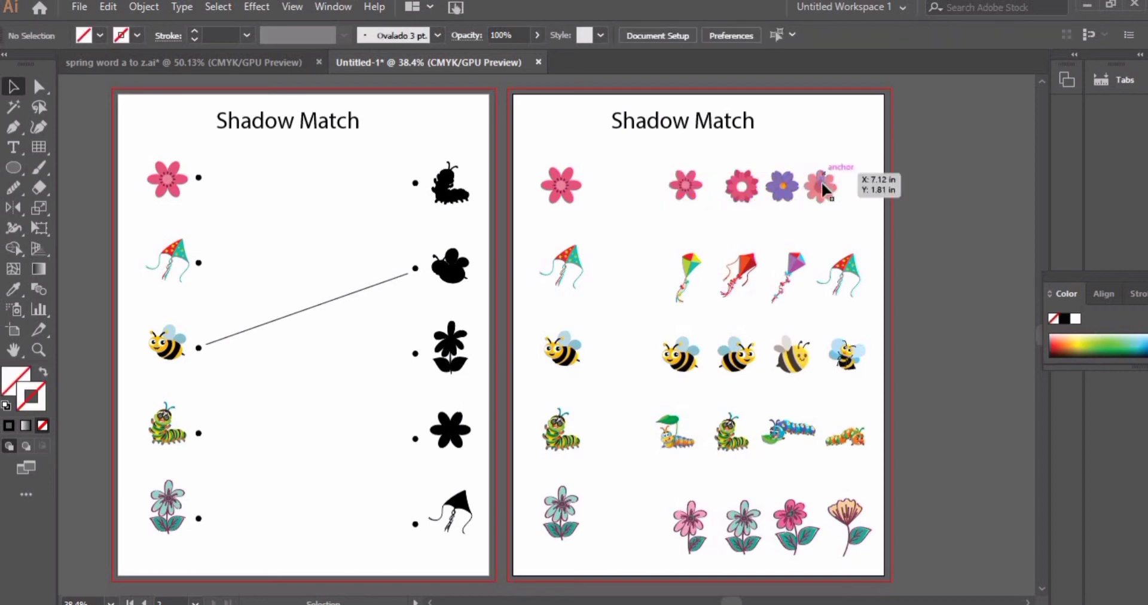
{"action": "left_click_drag", "start_coordinate": [821, 186], "coordinate": [840, 186]}
{"action": "left_click_drag", "start_coordinate": [665, 162], "coordinate": [854, 193]}
{"action": "left_click", "coordinate": [929, 35]}
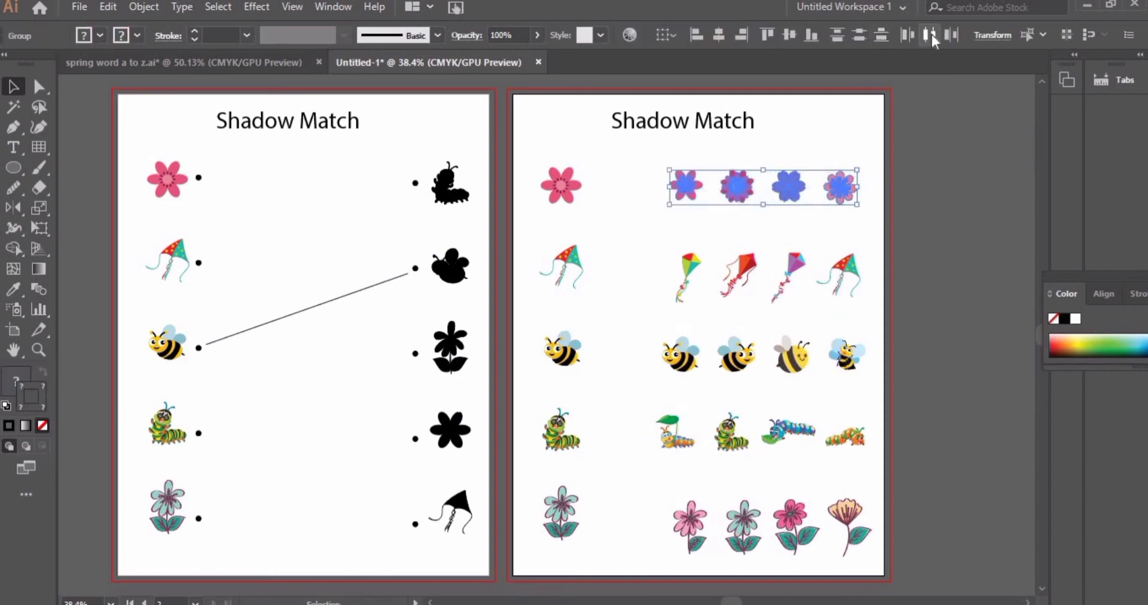
{"action": "left_click", "coordinate": [763, 232]}
Scale the four flowers in the upper row up slightly as one selection
{"action": "left_click", "coordinate": [692, 198]}
{"action": "left_click", "coordinate": [740, 197], "text": "shift"}
{"action": "left_click", "coordinate": [791, 197], "text": "shift"}
{"action": "left_click", "coordinate": [846, 197], "text": "shift"}
{"action": "mouse_move", "coordinate": [857, 205]}
{"action": "left_mouse_down"}
{"action": "mouse_move", "coordinate": [869, 210]}
{"action": "mouse_move", "coordinate": [861, 190]}
{"action": "mouse_move", "coordinate": [861, 206]}
{"action": "left_mouse_up"}
{"action": "left_click", "coordinate": [652, 183]}
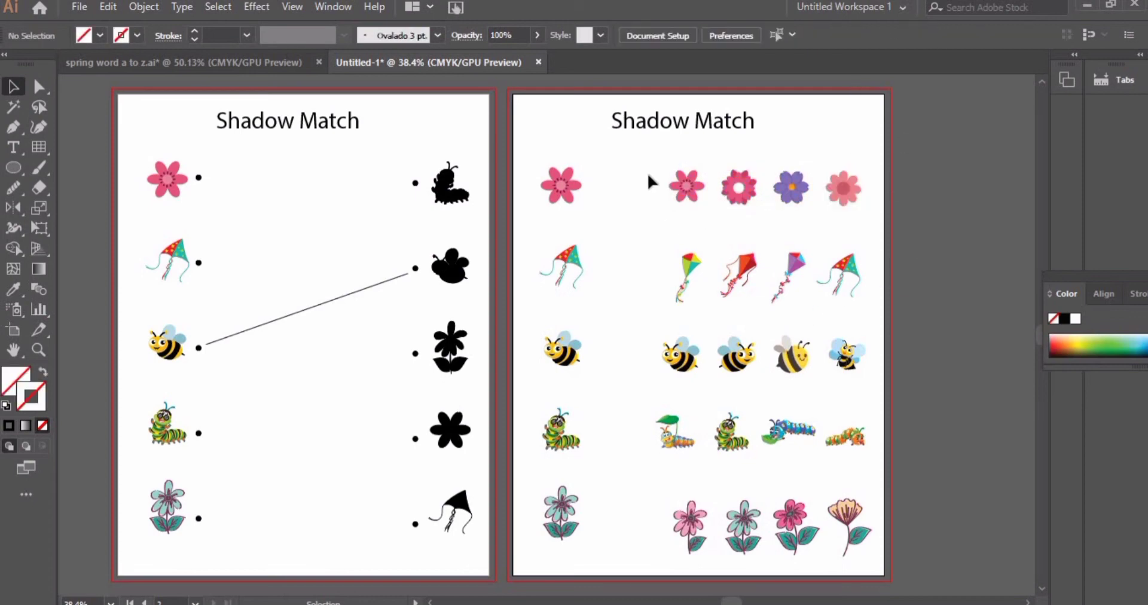
Turn all the answer pictures on the second artboard into black silhouettes by sampling the first artboard's bee silhouette with the Eyedropper
{"action": "left_click_drag", "start_coordinate": [867, 534], "coordinate": [868, 535]}
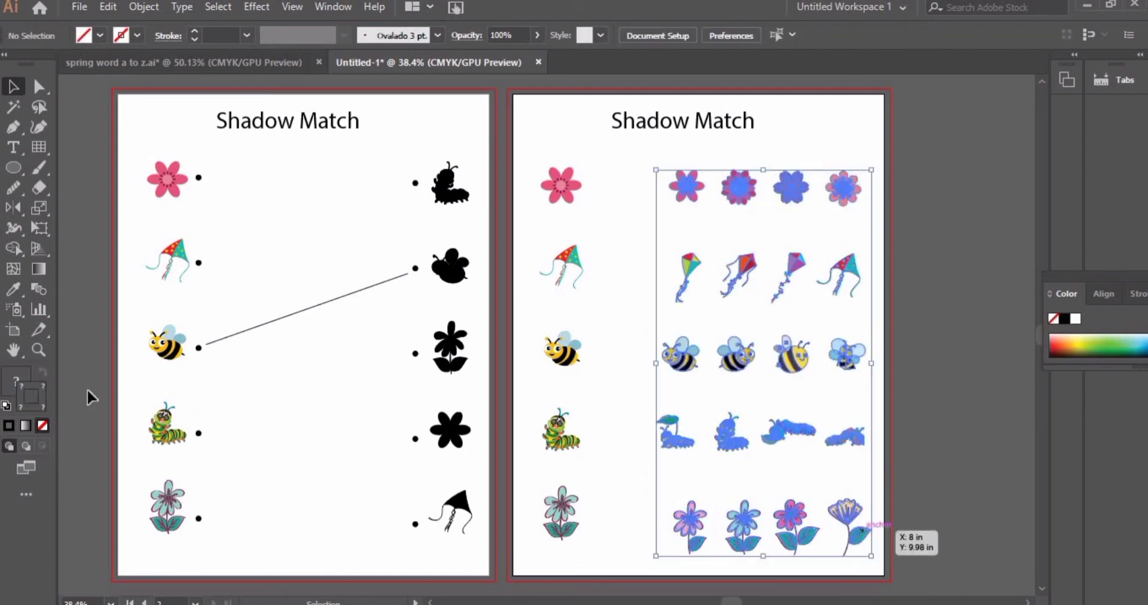
{"action": "key", "text": "i"}
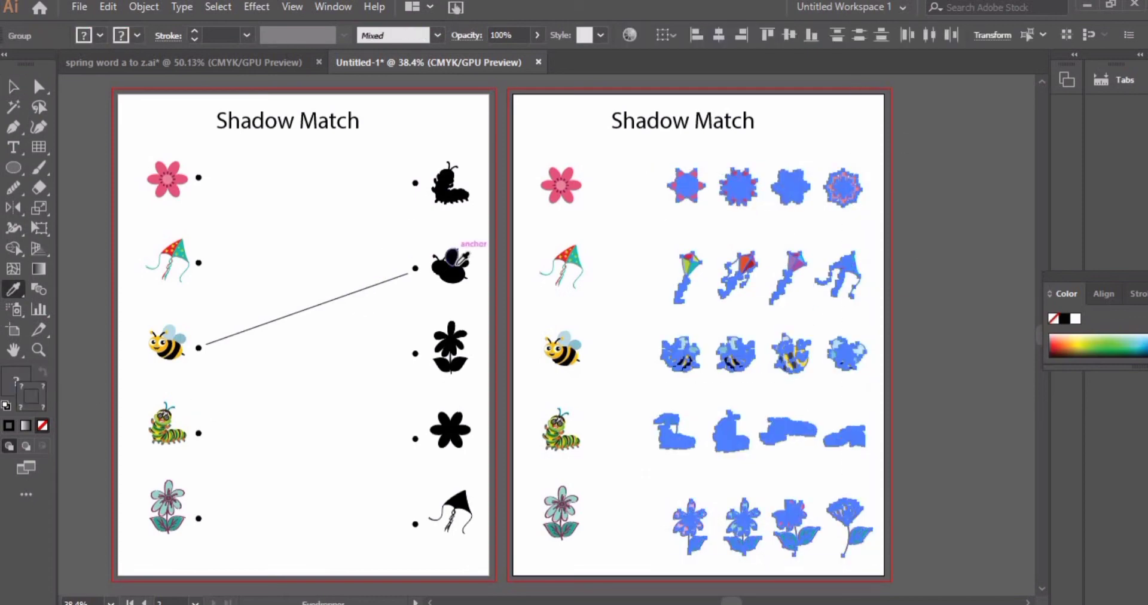
{"action": "left_click", "coordinate": [453, 269]}
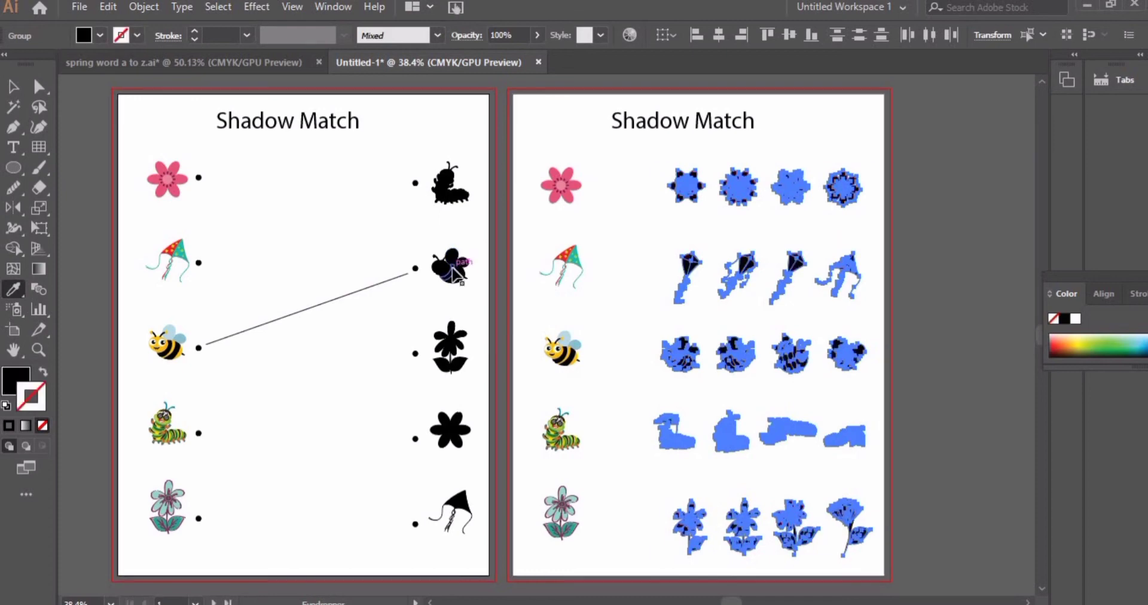
{"action": "key", "text": "v"}
{"action": "left_click", "coordinate": [626, 257]}
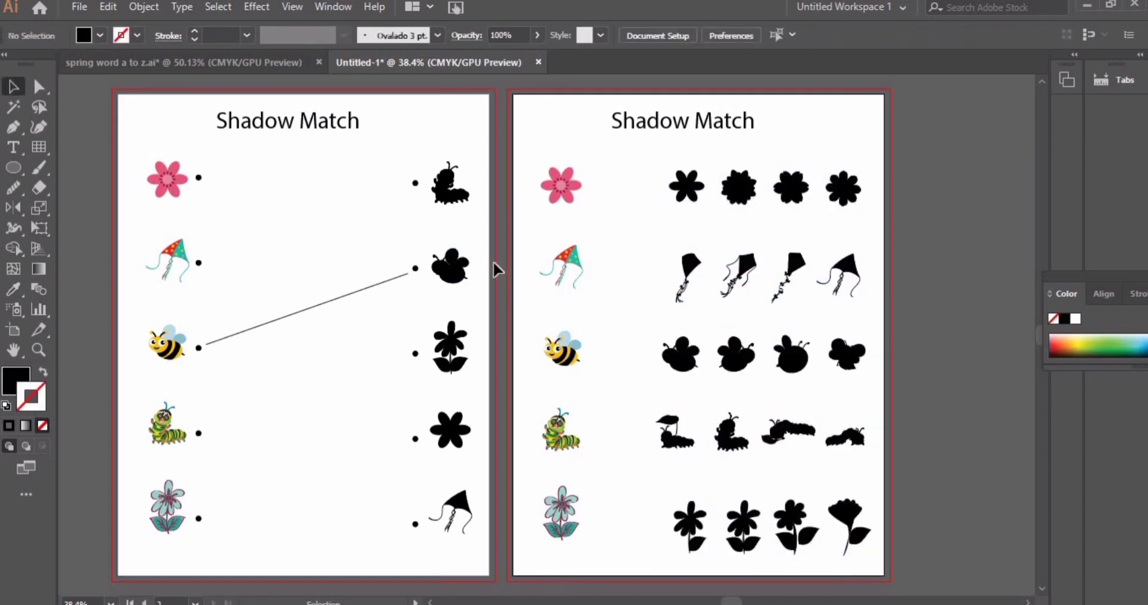
Add 12 pt text labels a, b, c and d under the four flower silhouettes in the upper row
{"action": "key", "text": "t"}
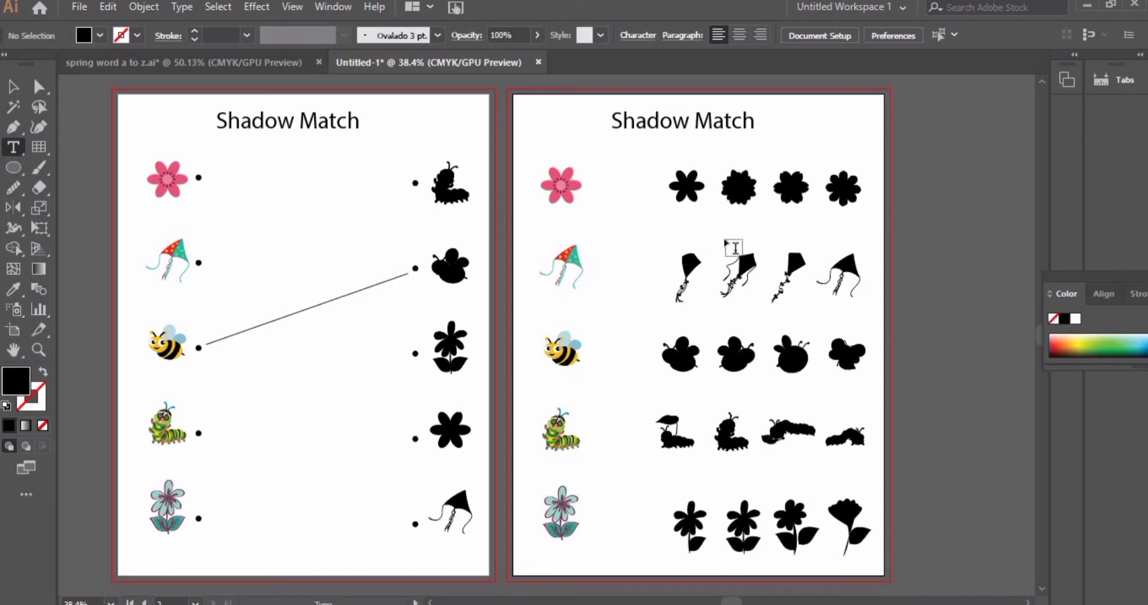
{"action": "left_click", "coordinate": [724, 238]}
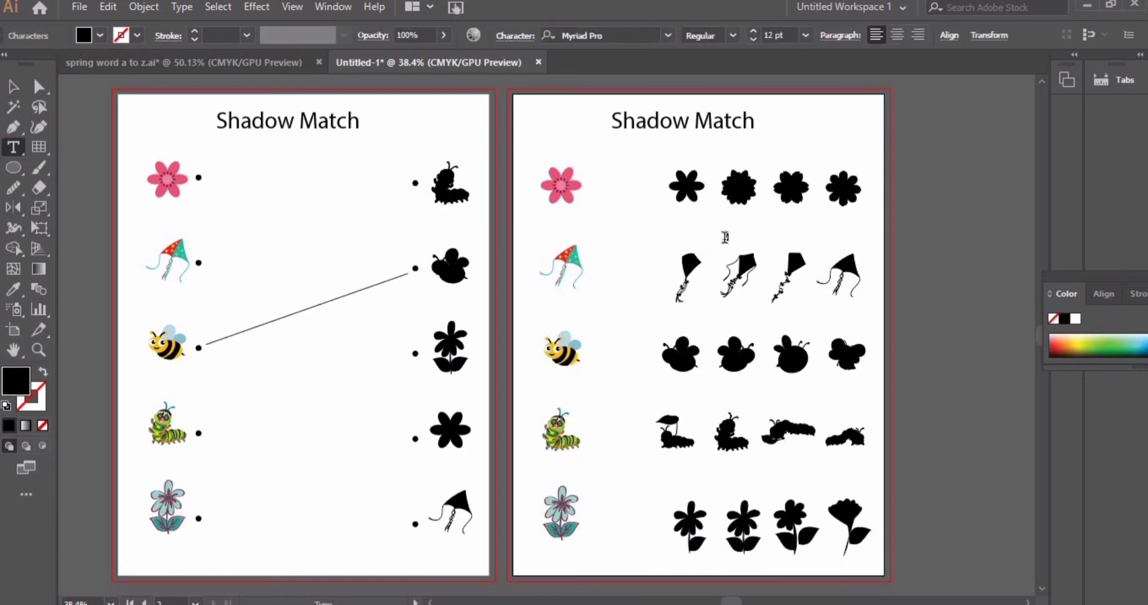
{"action": "left_click", "coordinate": [17, 88]}
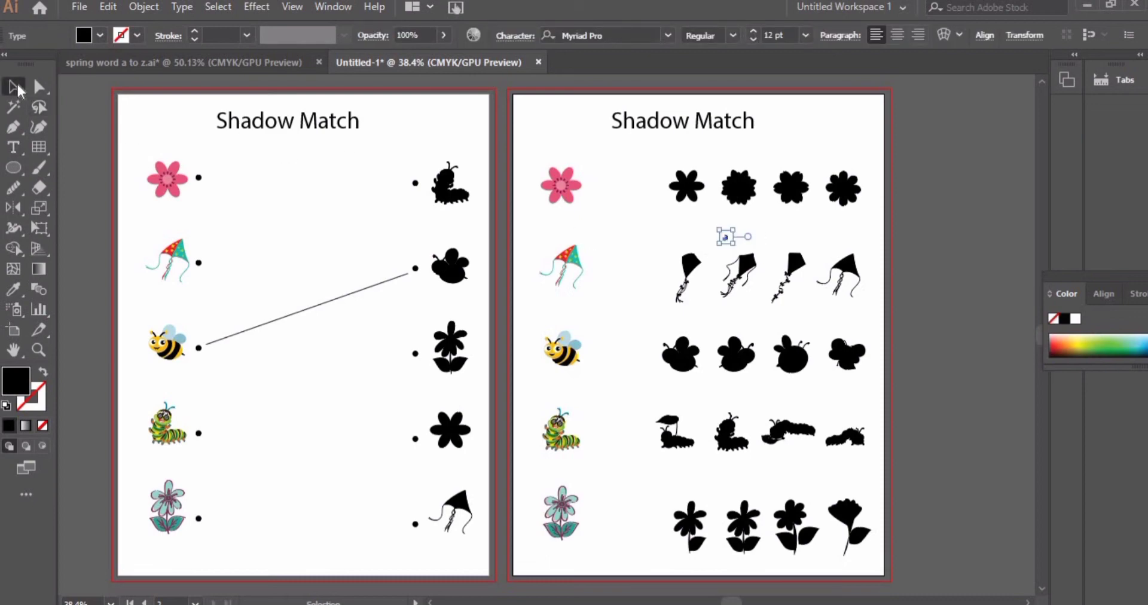
{"action": "double_click", "coordinate": [685, 278]}
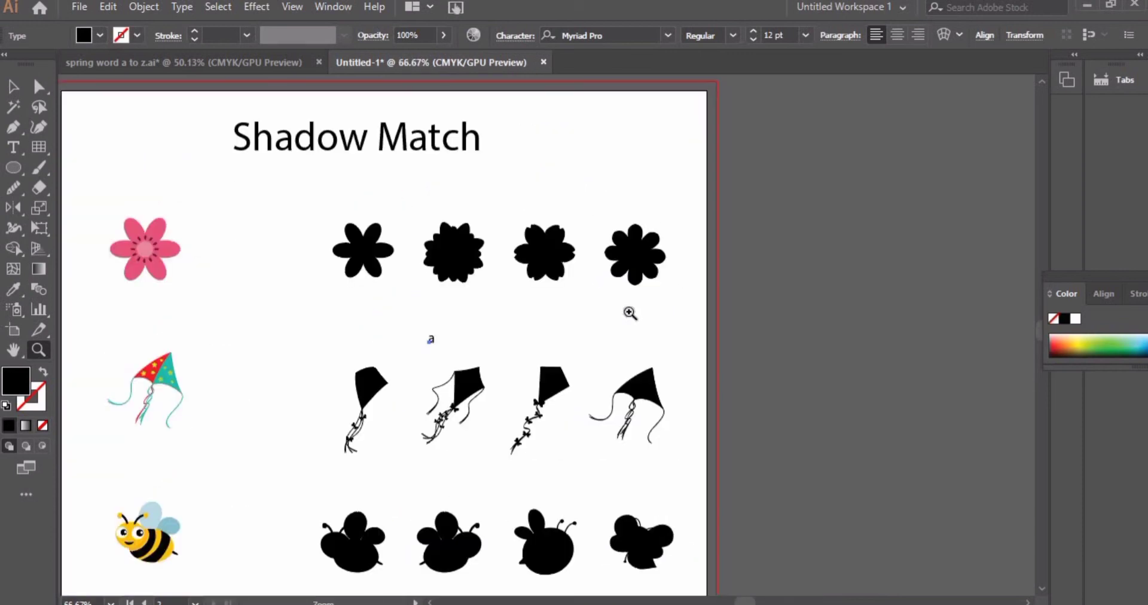
{"action": "left_click", "coordinate": [415, 383]}
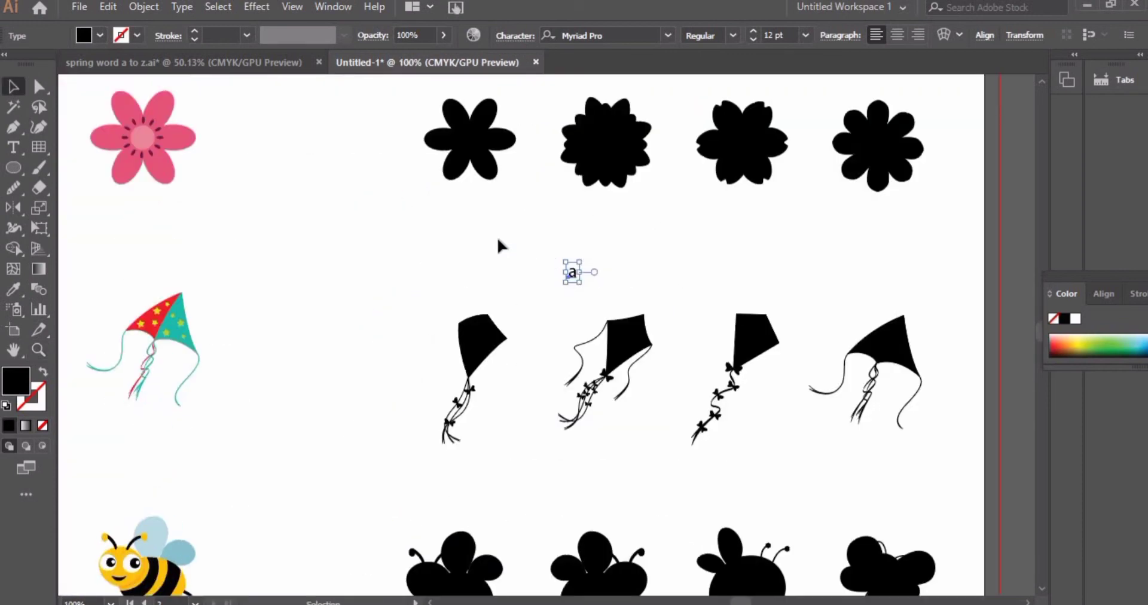
{"action": "left_click_drag", "start_coordinate": [572, 272], "coordinate": [603, 221]}
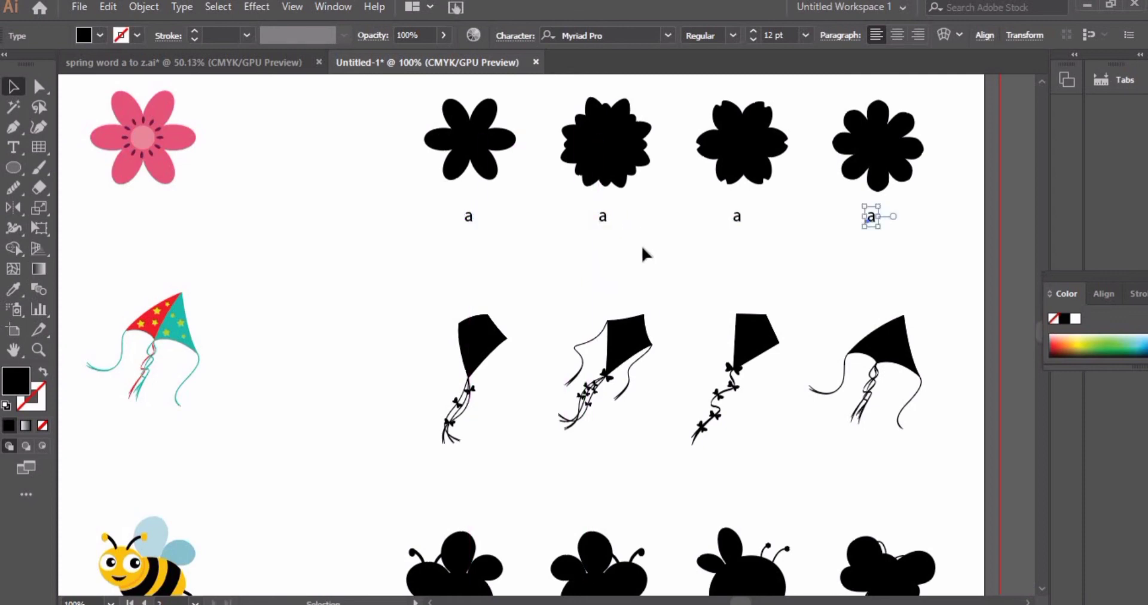
{"action": "key", "text": "t"}
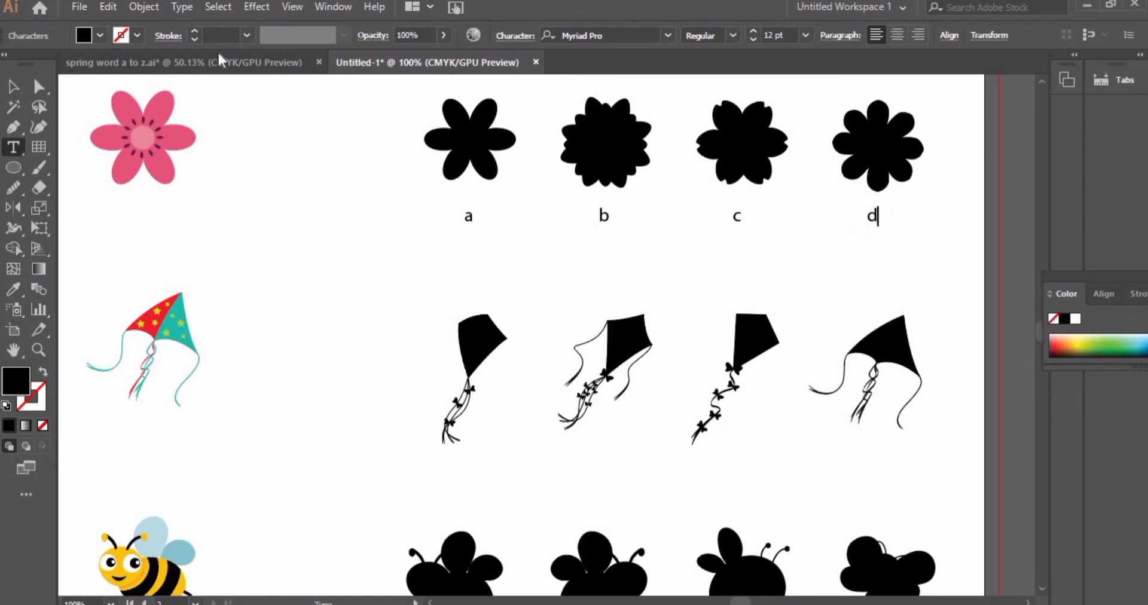
{"action": "left_click", "coordinate": [12, 90]}
Copy the row of a, b, c and d labels beneath each of the four other silhouette rows
{"action": "key", "text": "ctrl+0"}
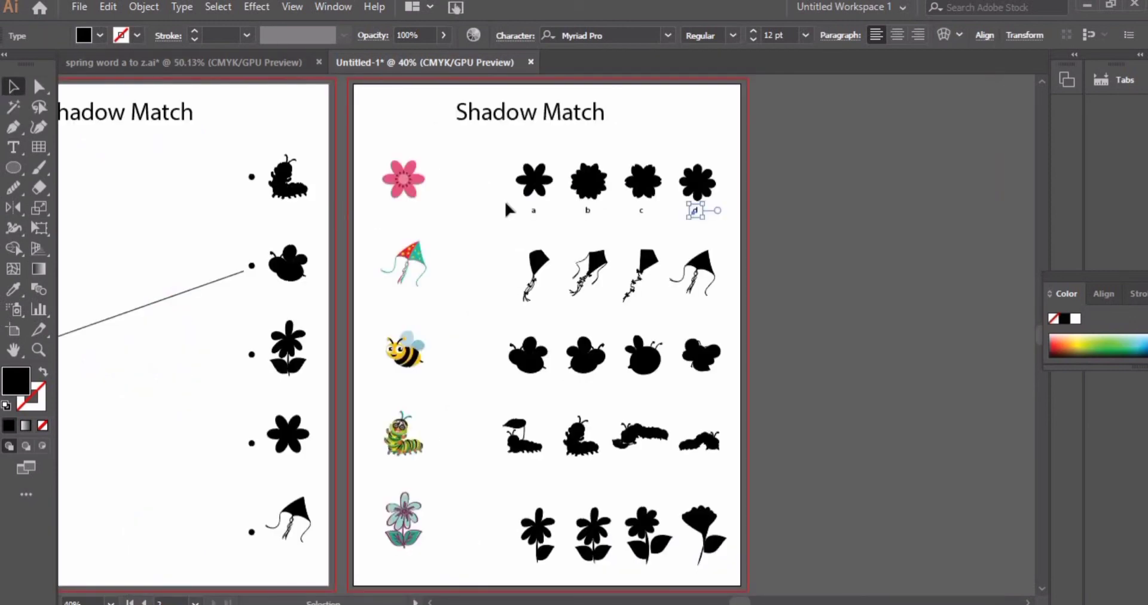
{"action": "left_click_drag", "start_coordinate": [506, 203], "coordinate": [717, 225]}
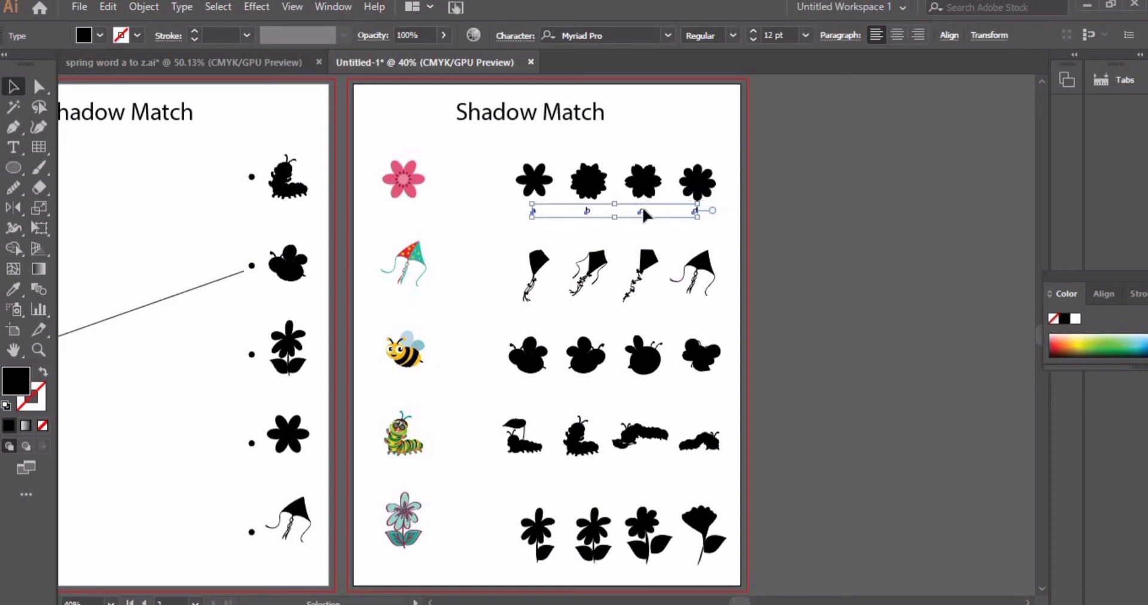
{"action": "left_click_drag", "start_coordinate": [644, 215], "coordinate": [644, 309]}
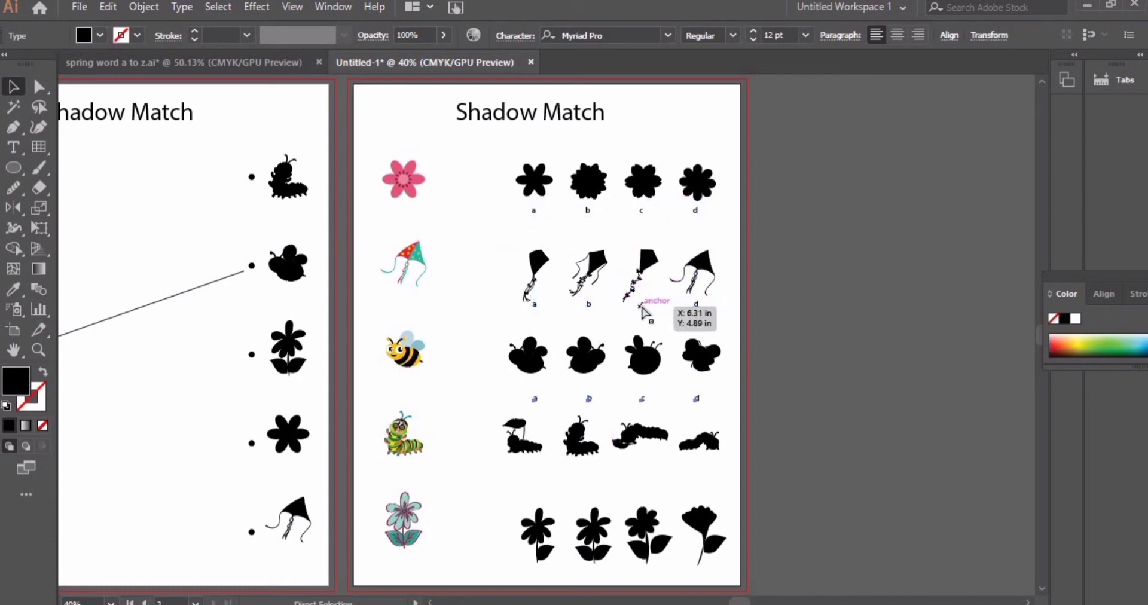
{"action": "key", "text": "ctrl+d"}
{"action": "key", "text": "ctrl+d"}
Move the copied label rows up closer under the bee, caterpillar and stemmed-flower silhouettes
{"action": "left_click_drag", "start_coordinate": [702, 401], "coordinate": [641, 387]}
{"action": "left_click_drag", "start_coordinate": [515, 475], "coordinate": [623, 398]}
{"action": "left_click", "coordinate": [633, 392]}
Reposition the four stemmed-flower silhouettes above their labels and space them evenly
{"action": "left_click_drag", "start_coordinate": [592, 378], "coordinate": [581, 375]}
{"action": "left_click", "coordinate": [620, 434]}
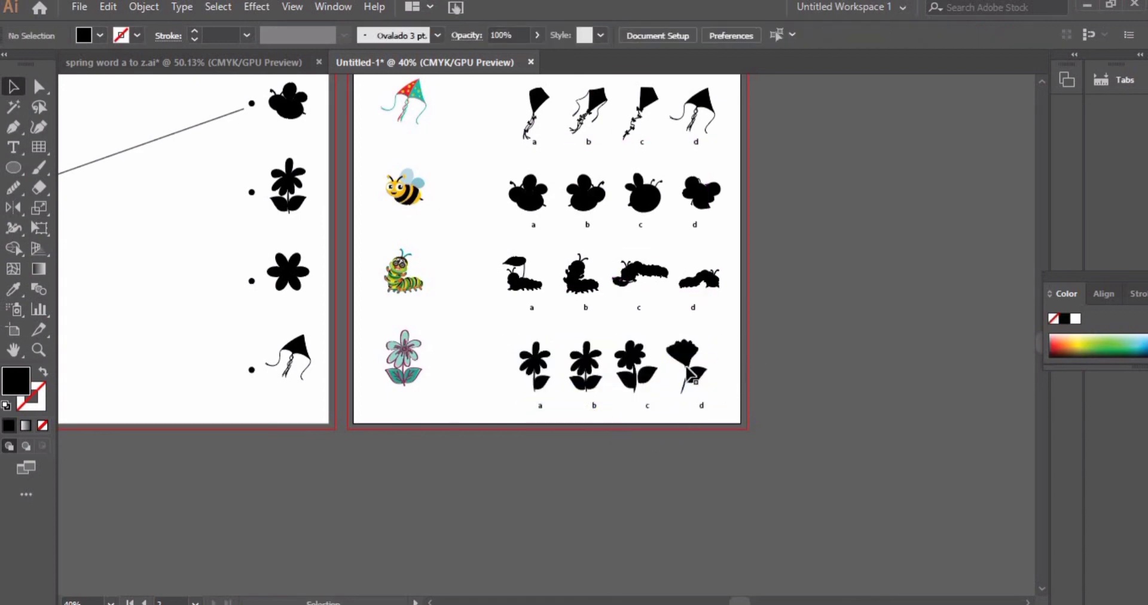
{"action": "left_click_drag", "start_coordinate": [682, 362], "coordinate": [697, 362]}
{"action": "left_click_drag", "start_coordinate": [508, 335], "coordinate": [718, 383]}
{"action": "left_click", "coordinate": [802, 274]}
{"action": "scroll", "coordinate": [801, 274], "scroll_direction": "up", "scroll_amount": 3}
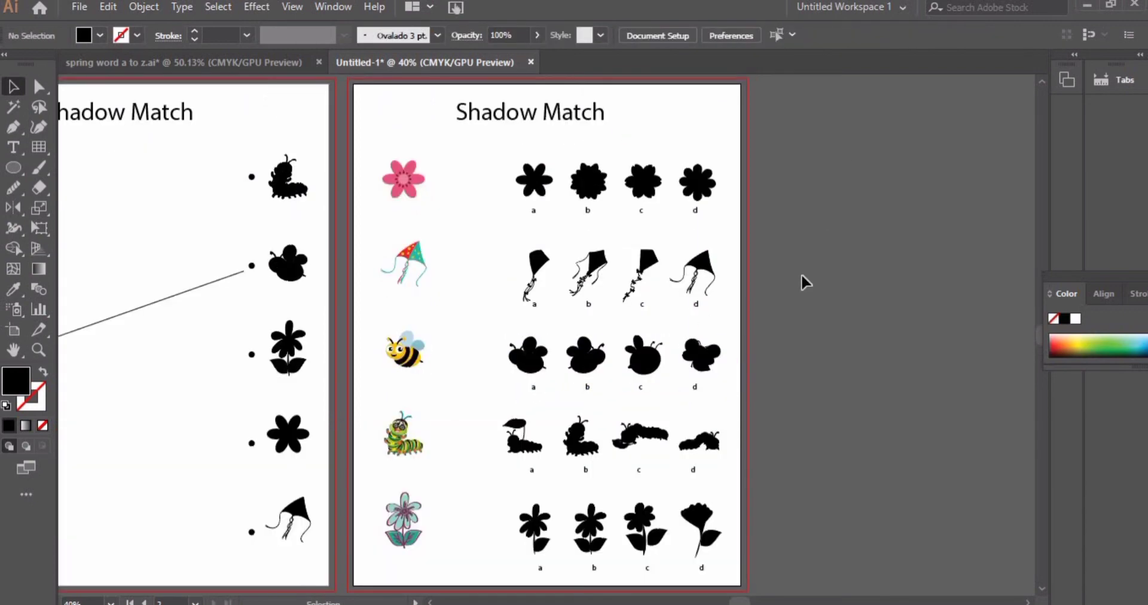
Draw a straight vertical divider line between the coloured pictures and the silhouettes on the second page
{"action": "key", "text": "p"}
{"action": "key", "text": "v"}
{"action": "left_click", "coordinate": [39, 150]}
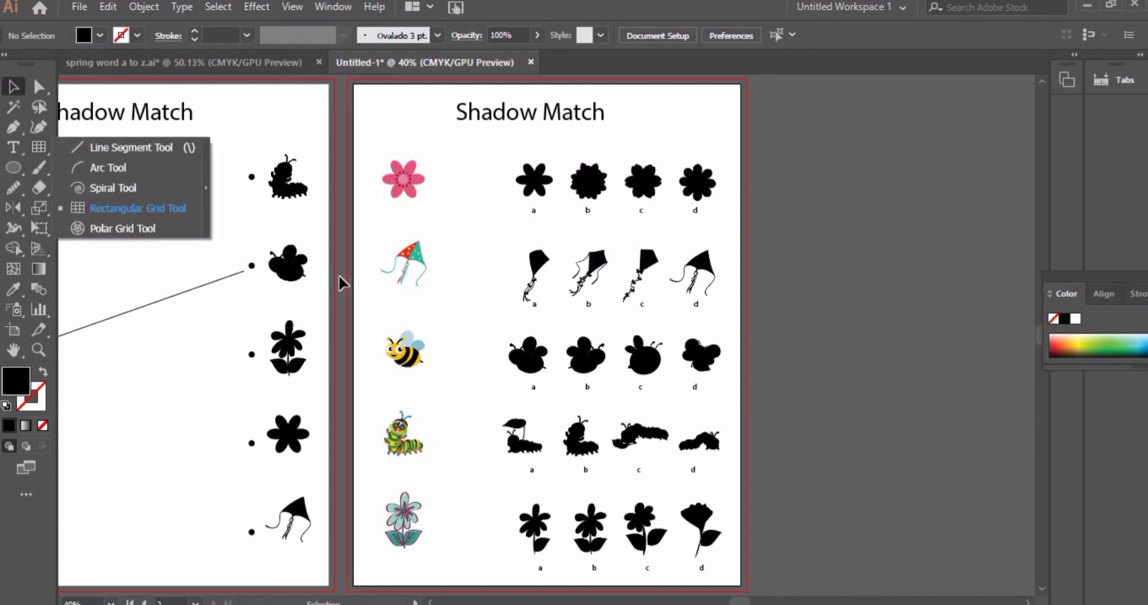
{"action": "left_click", "coordinate": [464, 308]}
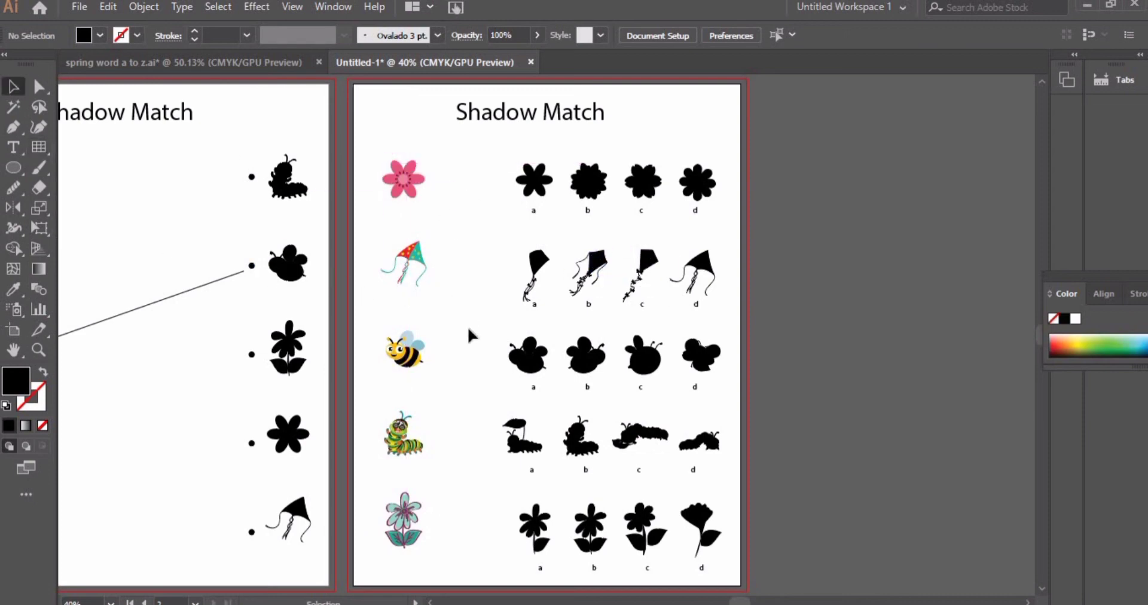
{"action": "left_click", "coordinate": [456, 160]}
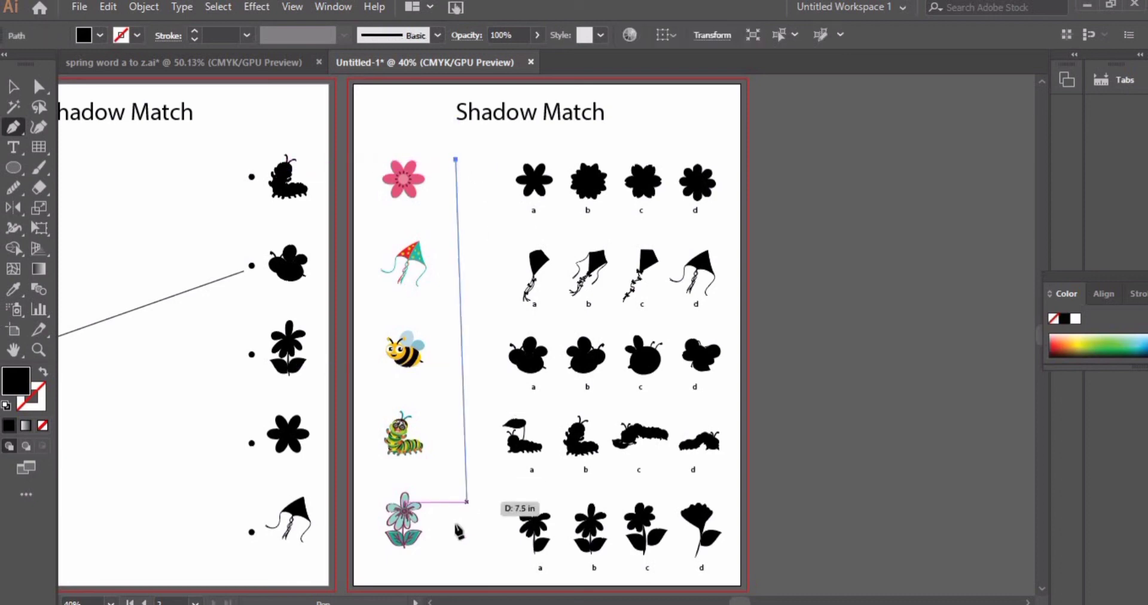
{"action": "left_click", "coordinate": [455, 558]}
{"action": "key", "text": "v"}
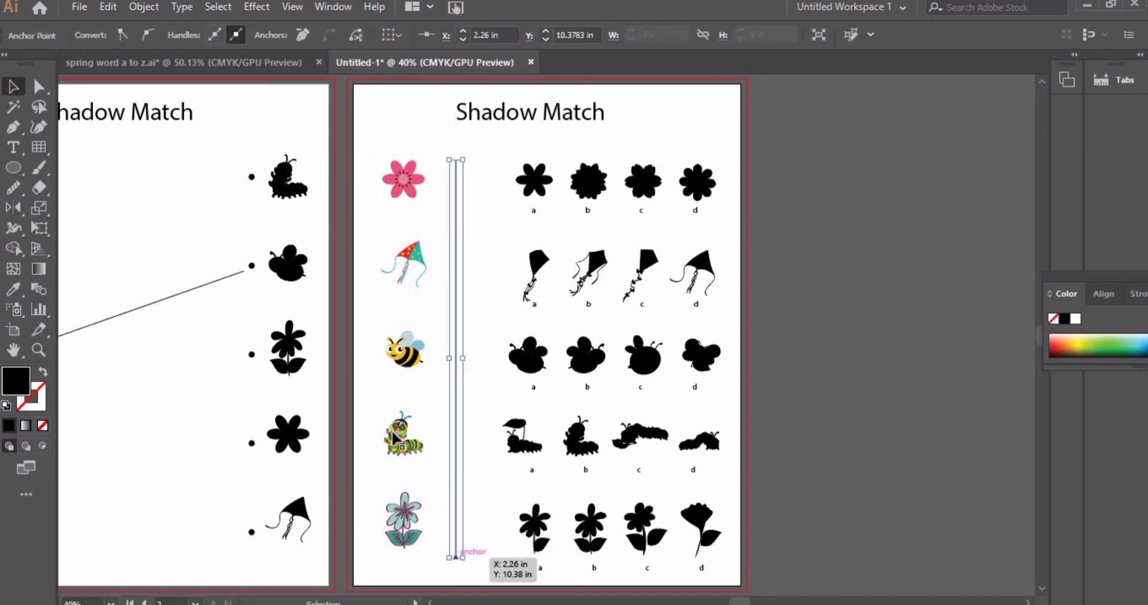
{"action": "left_click", "coordinate": [434, 252]}
Add the 18 pt instruction "Match each picture to its shadow." below the first page's title, starting in line with the picture column
{"action": "key", "text": "t"}
{"action": "left_click", "coordinate": [203, 133]}
{"action": "type", "text": "Match each picture to its shad"}
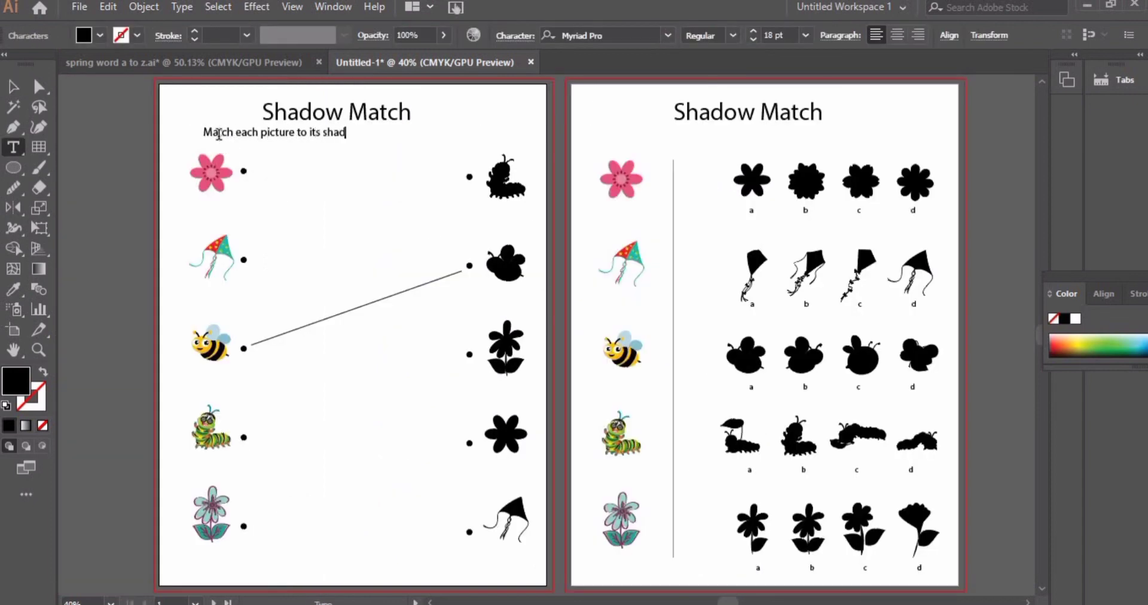
{"action": "left_click", "coordinate": [11, 89]}
{"action": "left_click_drag", "start_coordinate": [242, 136], "coordinate": [228, 141]}
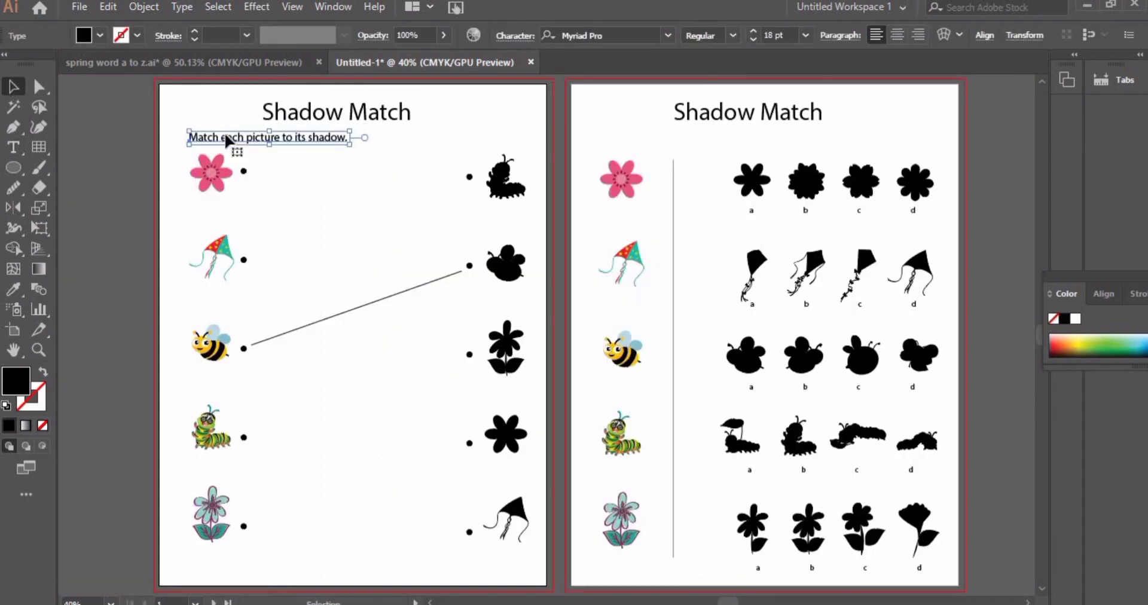
Copy the instruction to the same place on the second page and delete the duplicate lying over the first page's original
{"action": "left_click", "coordinate": [107, 7]}
{"action": "left_click", "coordinate": [147, 161]}
{"action": "left_click", "coordinate": [107, 7]}
{"action": "left_click", "coordinate": [149, 180]}
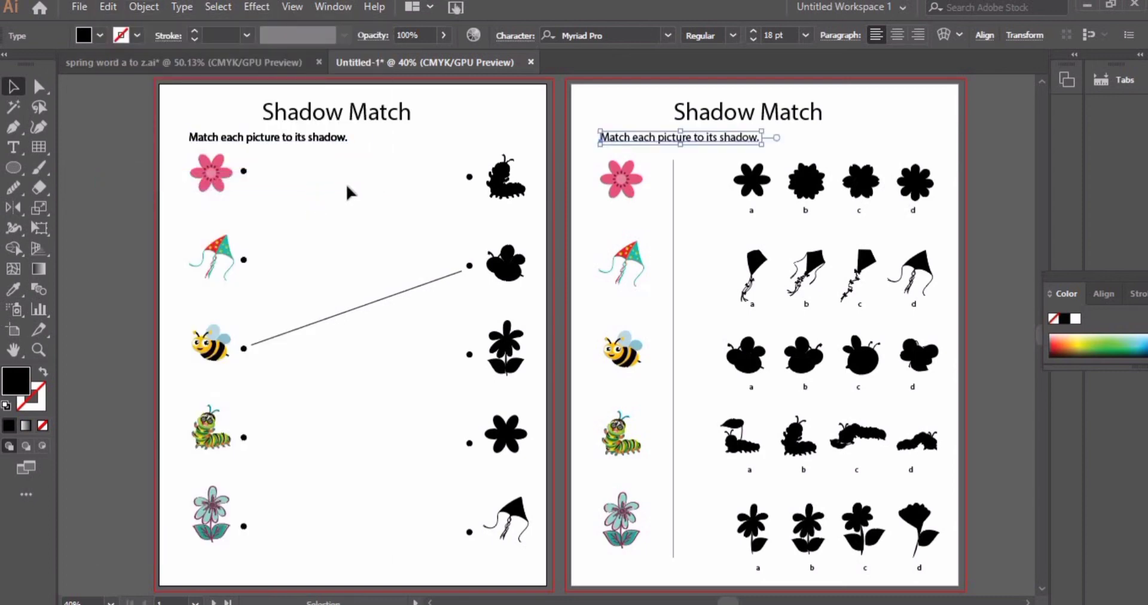
{"action": "left_click", "coordinate": [349, 193]}
{"action": "left_click_drag", "start_coordinate": [247, 137], "coordinate": [269, 155]}
{"action": "key", "text": "ctrl+z"}
{"action": "key", "text": "Delete"}
Replace the second page's instruction with "Encircle the correct shadow of each picture."
{"action": "double_click", "coordinate": [633, 141]}
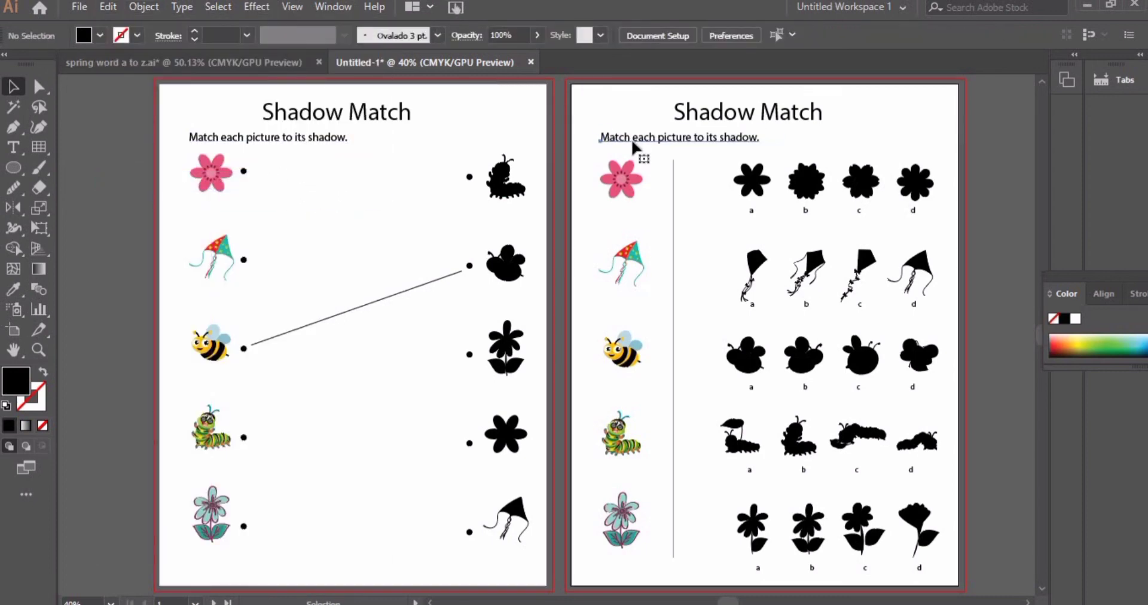
{"action": "left_click_drag", "start_coordinate": [632, 136], "coordinate": [790, 139]}
{"action": "key", "text": "BackSpace"}
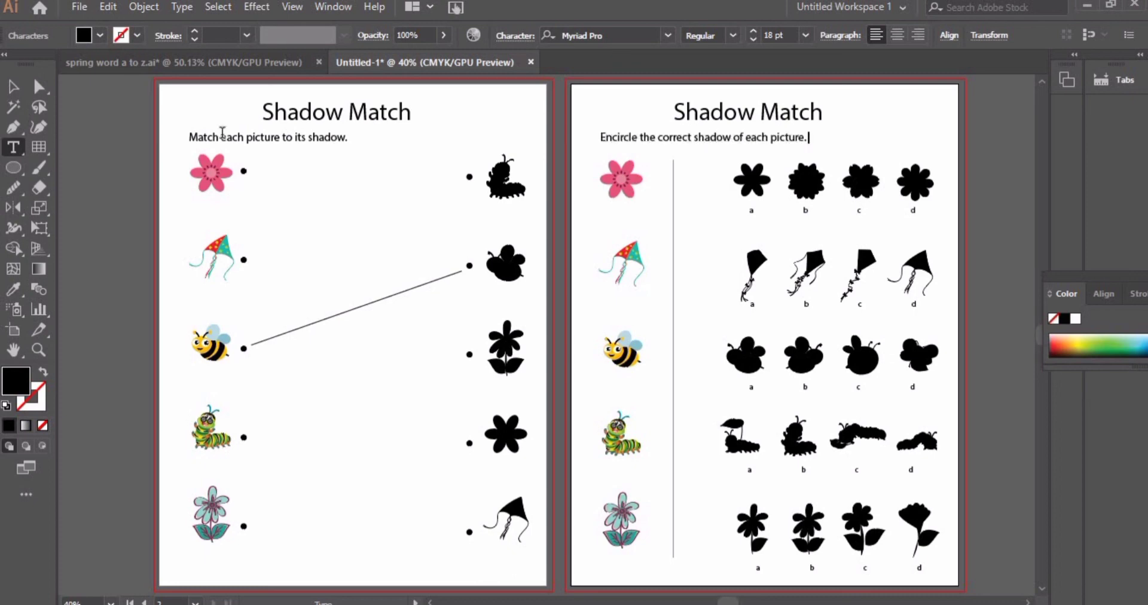
Lower both instruction lines slightly and shift the first page's pictures, dots, line and silhouettes down below them
{"action": "left_click", "coordinate": [17, 89]}
{"action": "mouse_move", "coordinate": [329, 144]}
{"action": "left_mouse_down"}
{"action": "mouse_move", "coordinate": [333, 158]}
{"action": "mouse_move", "coordinate": [332, 148]}
{"action": "left_mouse_up"}
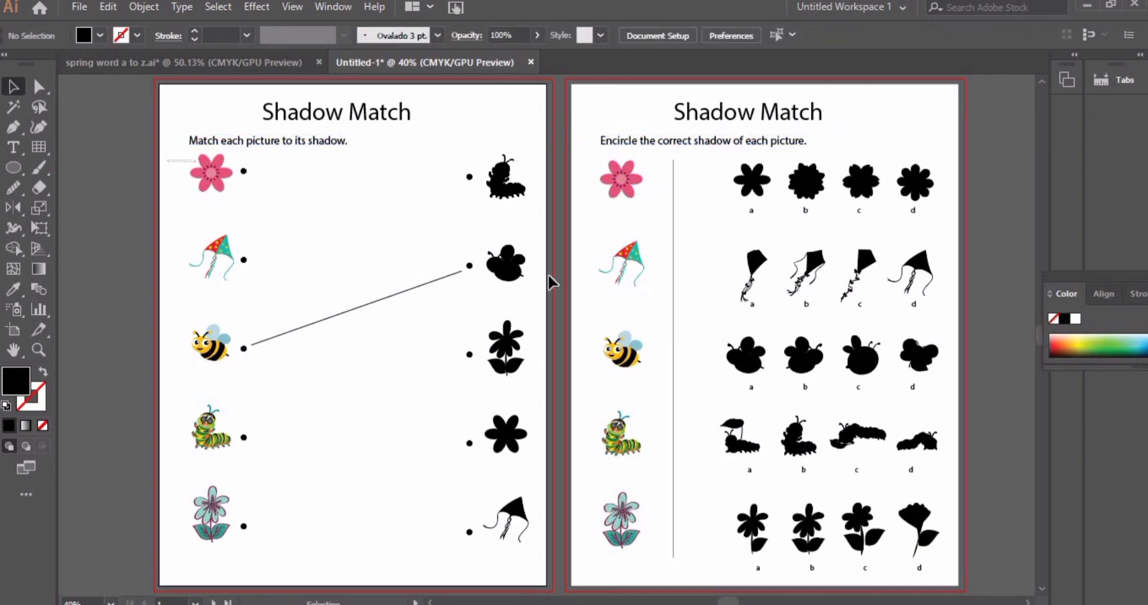
{"action": "left_click_drag", "start_coordinate": [169, 157], "coordinate": [514, 527]}
{"action": "left_click", "coordinate": [556, 526]}
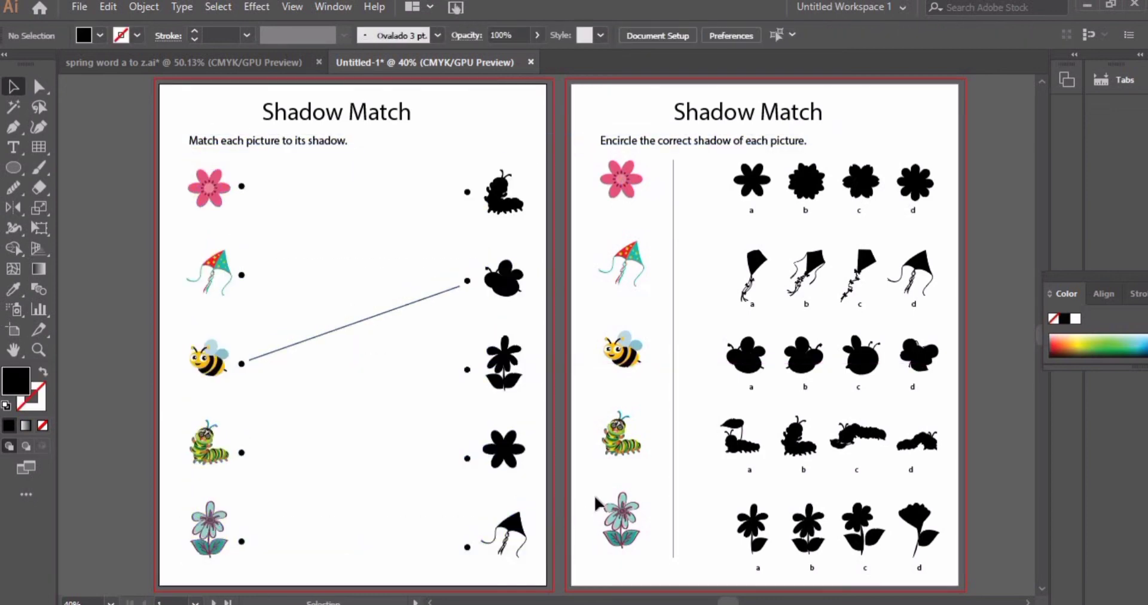
Move all the second page's silhouettes and their labels closer to the divider line
{"action": "left_click", "coordinate": [672, 268]}
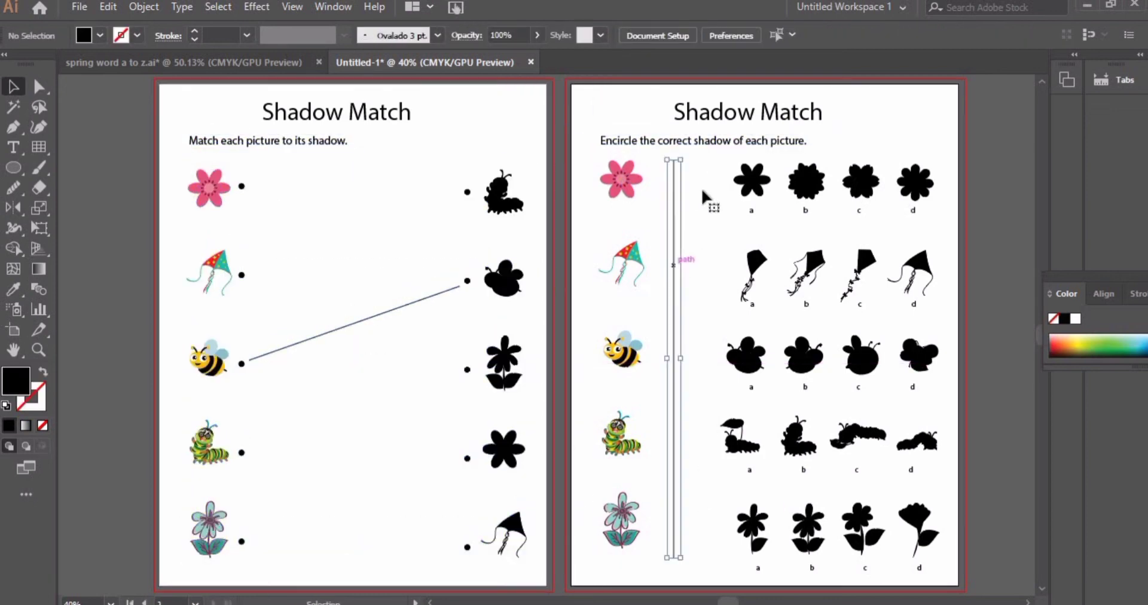
{"action": "left_click_drag", "start_coordinate": [714, 165], "coordinate": [939, 580]}
{"action": "left_click_drag", "start_coordinate": [918, 533], "coordinate": [885, 539]}
{"action": "left_click", "coordinate": [680, 220]}
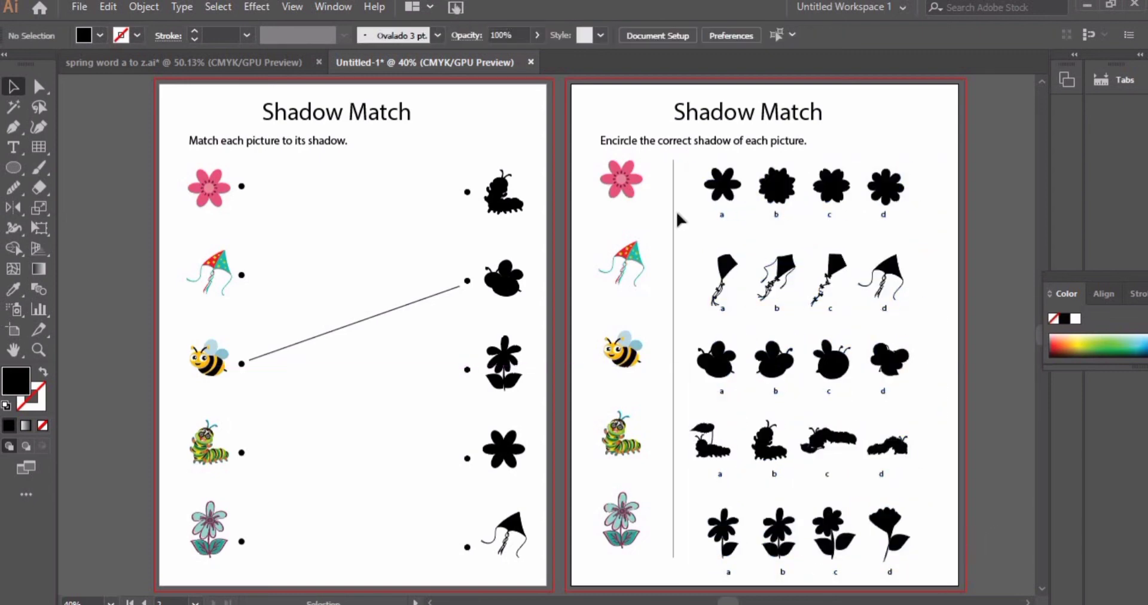
Group each of the four silhouette columns a, b, c and d together with its labels
{"action": "left_click_drag", "start_coordinate": [734, 555], "coordinate": [731, 569]}
{"action": "key", "text": "ctrl+g"}
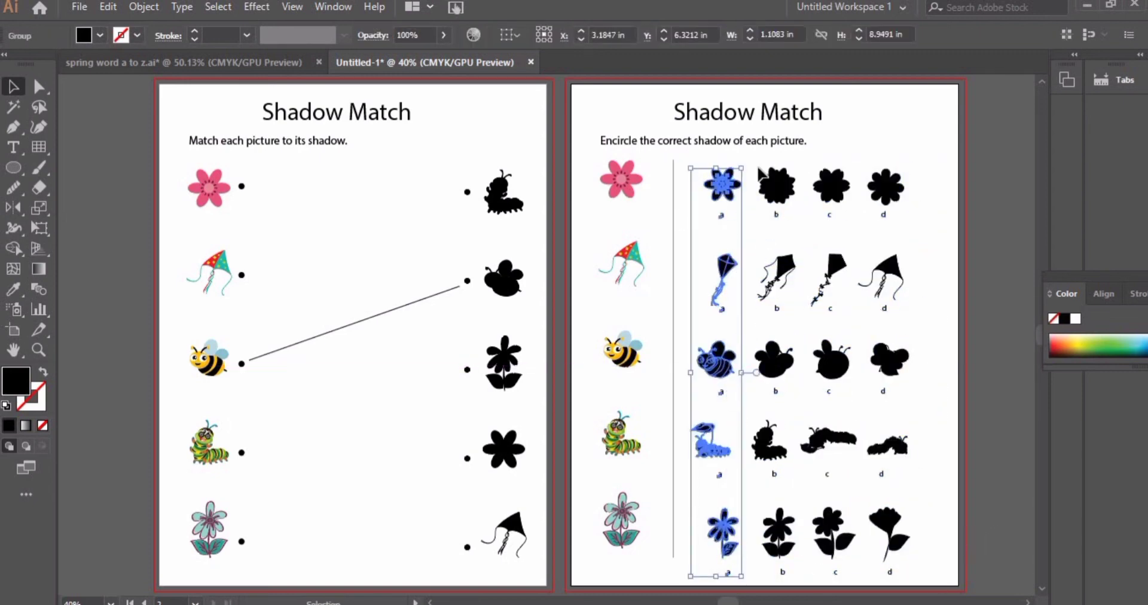
{"action": "left_click", "coordinate": [790, 576]}
{"action": "left_click", "coordinate": [840, 547]}
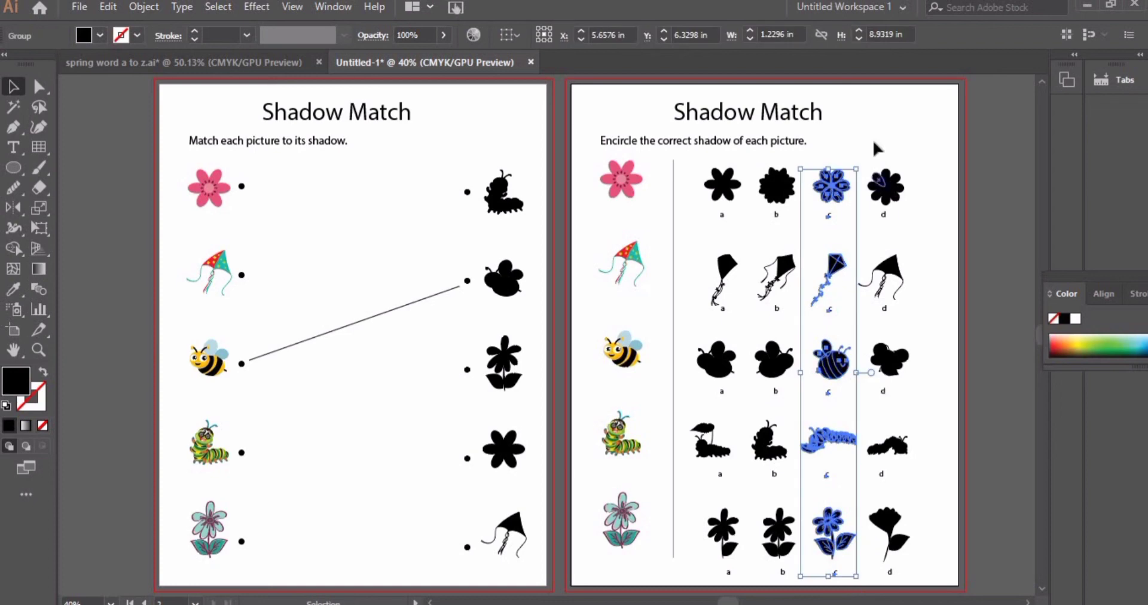
{"action": "left_click", "coordinate": [884, 179]}
Spread the outer columns a and d farther apart and distribute all four silhouette columns evenly by their horizontal centres
{"action": "left_click_drag", "start_coordinate": [900, 448], "coordinate": [930, 447]}
{"action": "left_click_drag", "start_coordinate": [725, 194], "coordinate": [718, 196]}
{"action": "left_click", "coordinate": [913, 189], "text": "shift"}
{"action": "left_click", "coordinate": [829, 188], "text": "shift"}
{"action": "left_click", "coordinate": [781, 188], "text": "shift"}
{"action": "left_click", "coordinate": [613, 35]}
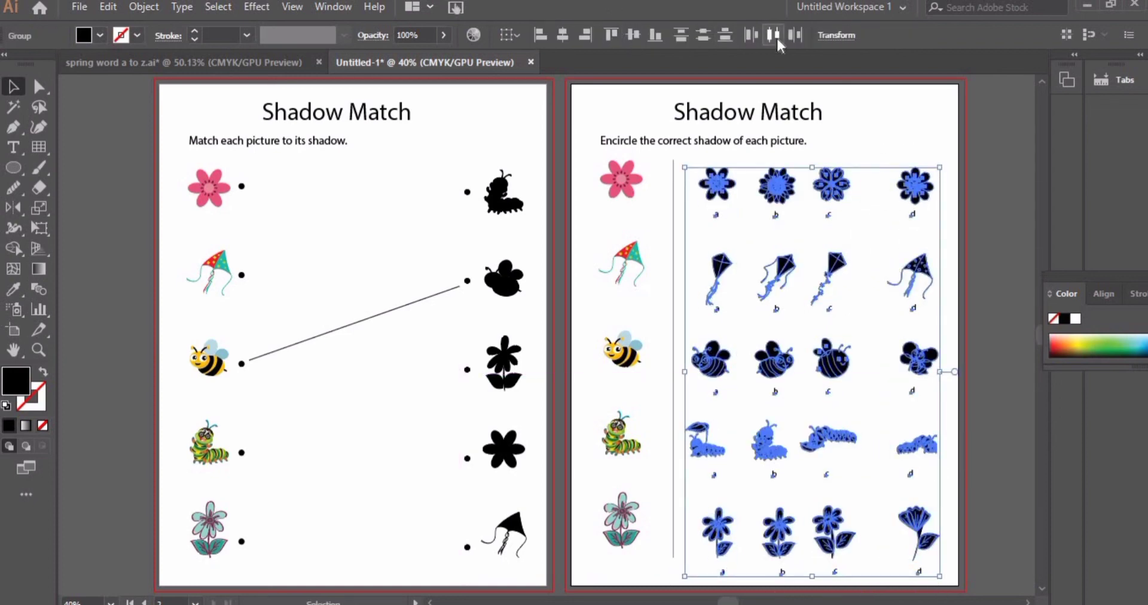
{"action": "left_click", "coordinate": [775, 36]}
{"action": "left_click", "coordinate": [962, 485]}
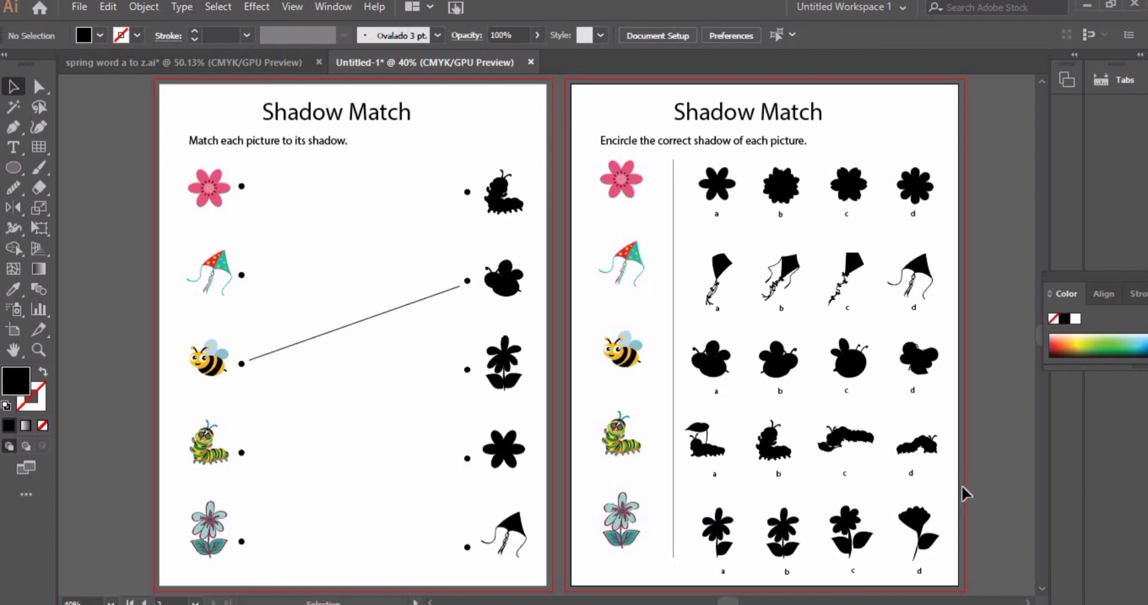
Add the word "Spring" in front of "Shadow Match" in the titles of both pages
{"action": "key", "text": "t"}
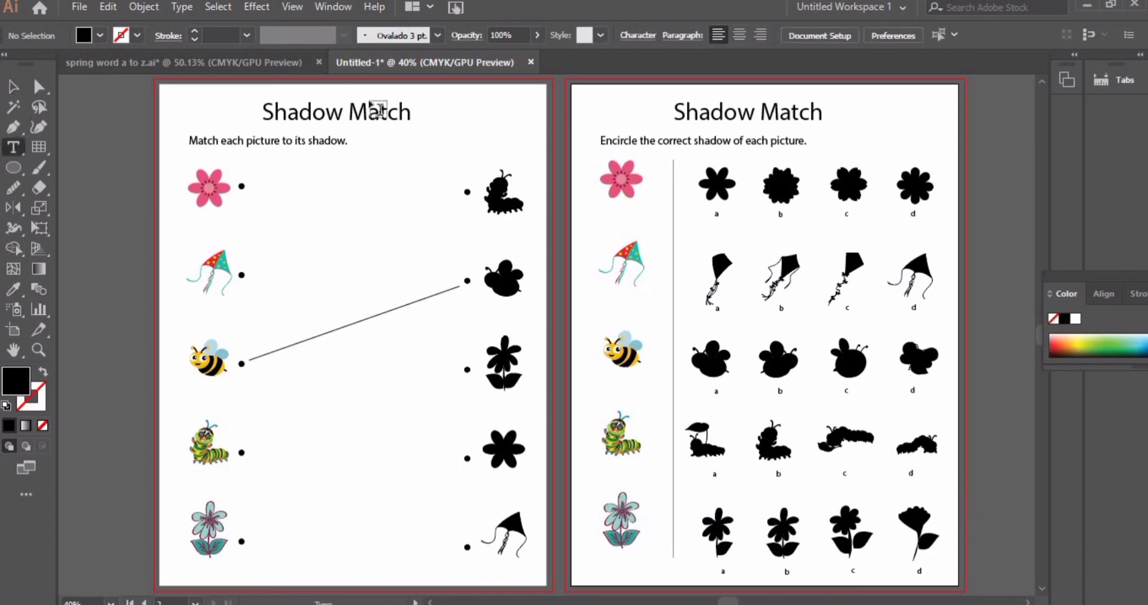
{"action": "left_click", "coordinate": [264, 108]}
{"action": "type", "text": "Spring"}
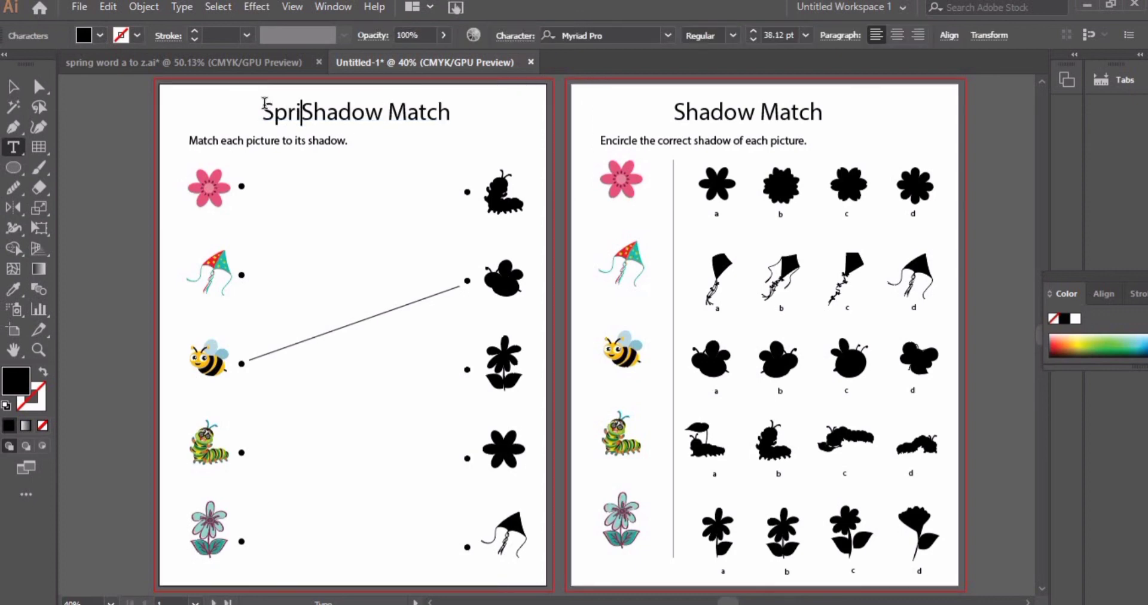
{"action": "left_click", "coordinate": [674, 111]}
{"action": "type", "text": "Spring"}
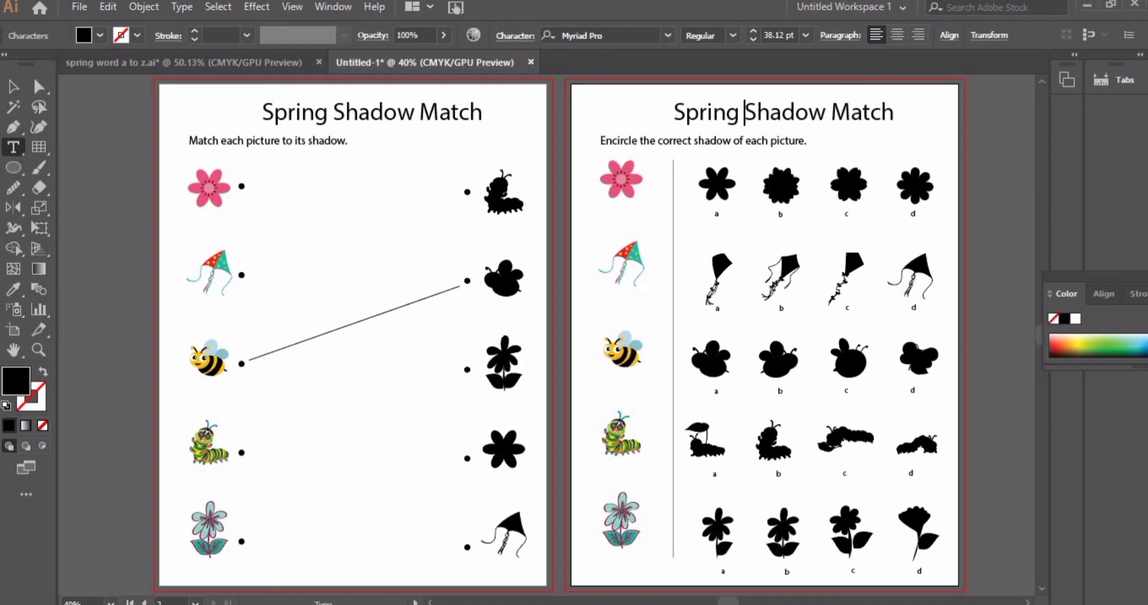
{"action": "left_click", "coordinate": [13, 86]}
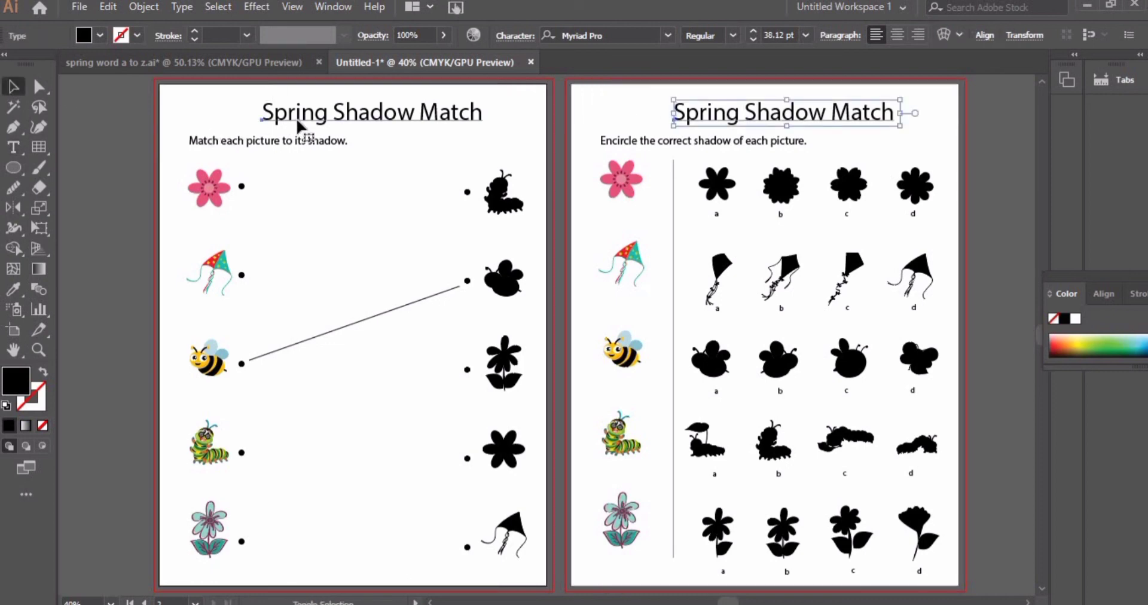